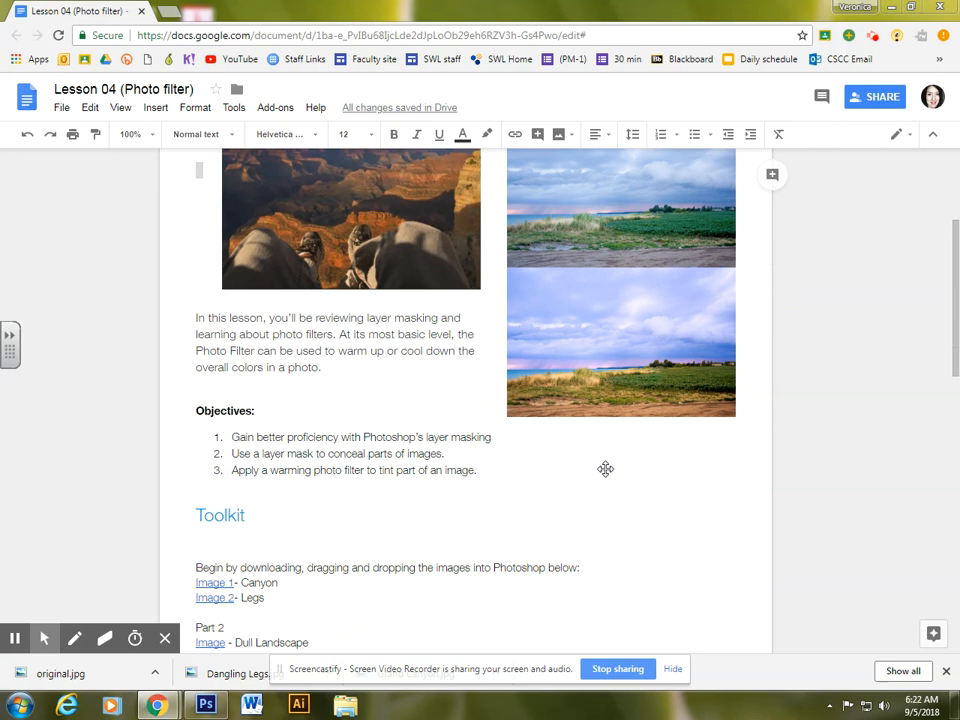
Step: Download the Canyon photo from the lesson document's Image 1 link and open it in Photoshop
scroll(605, 468, "down", 1)
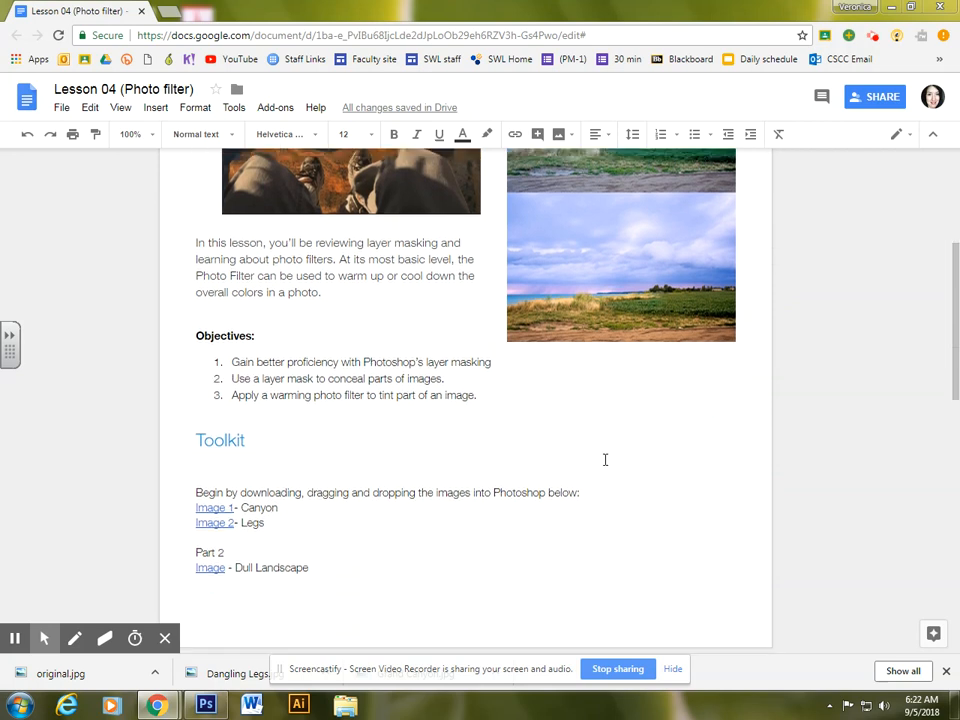
left_click(207, 705)
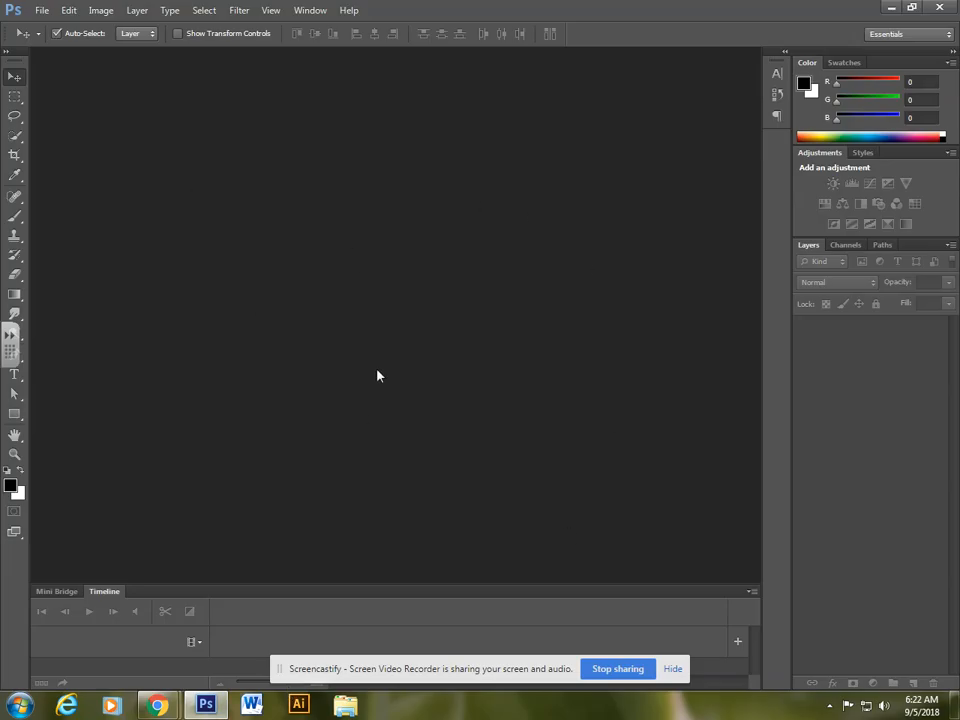
mouse_move(157, 705)
left_click(162, 660)
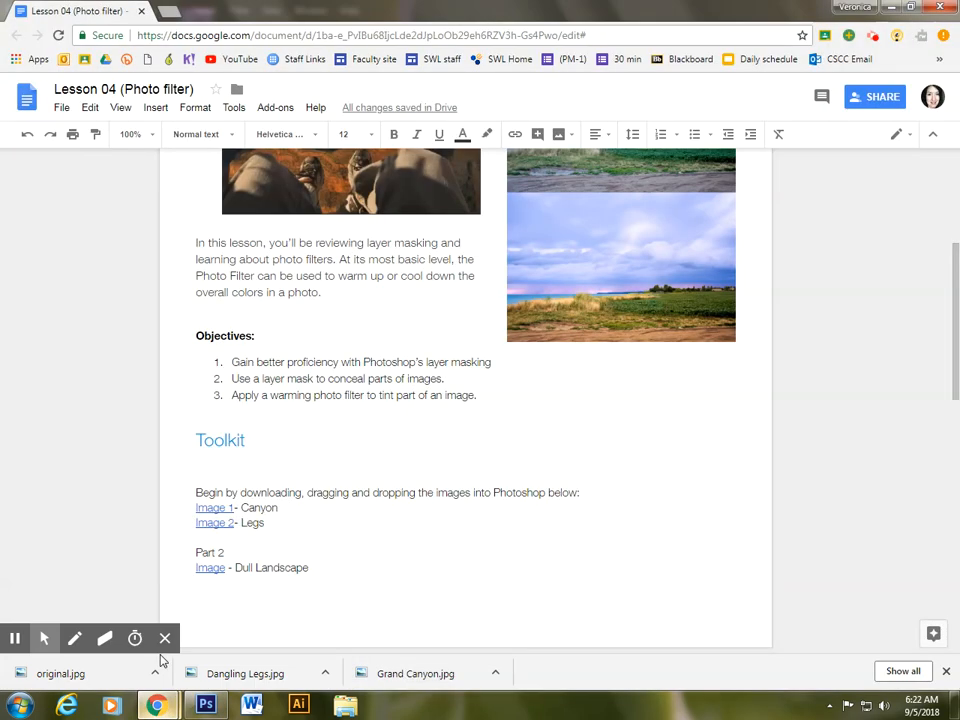
left_click(213, 508)
left_click(332, 529)
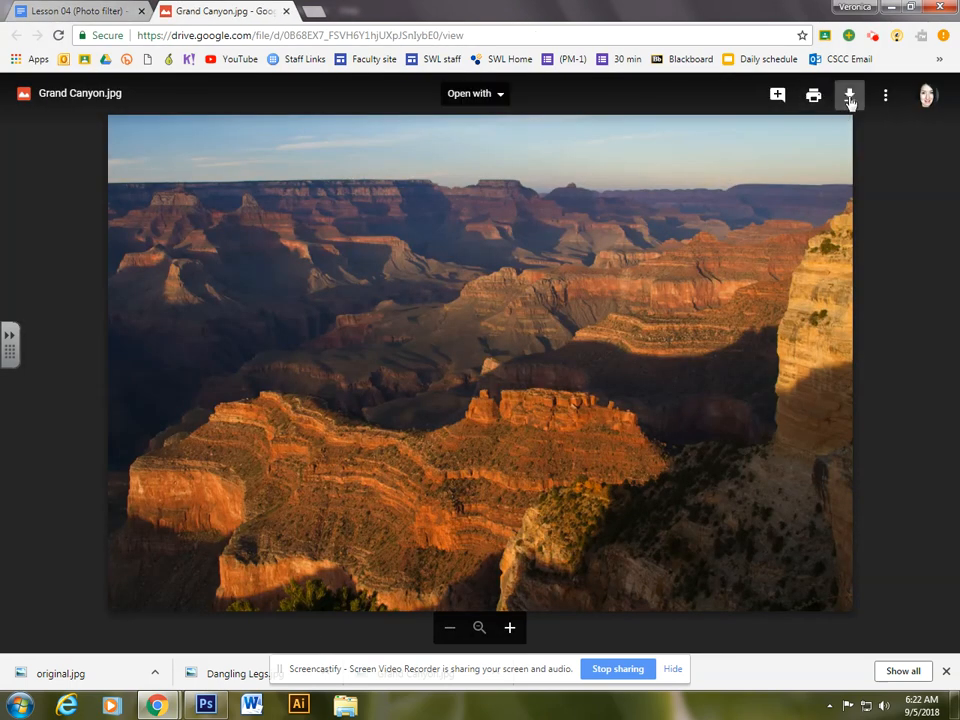
left_click(849, 98)
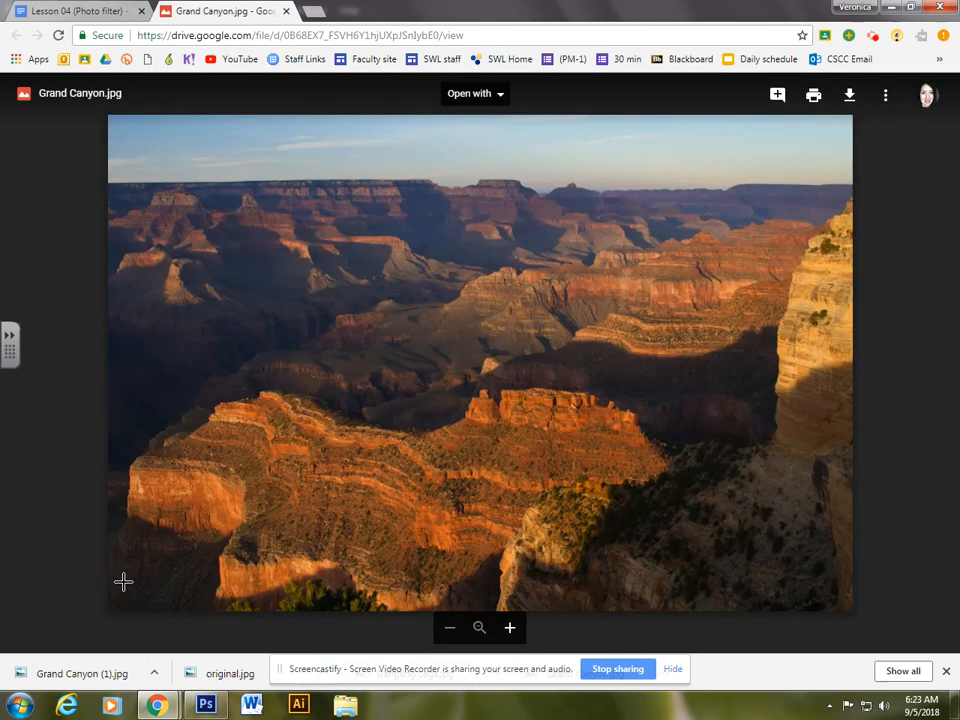
left_click_drag(50, 672, 375, 358)
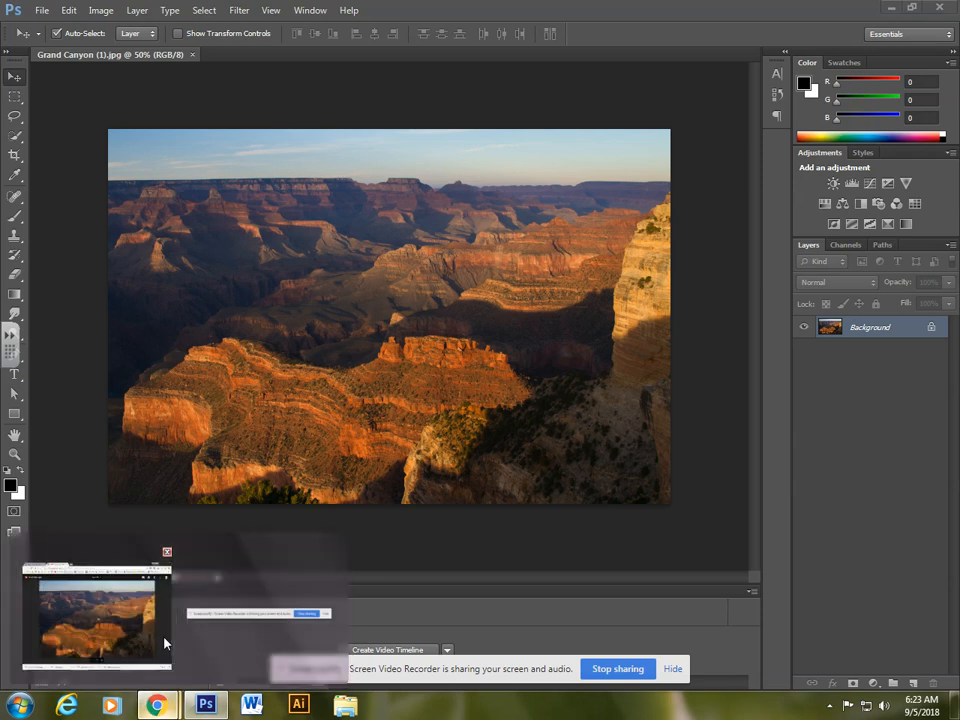
Step: Return to Chrome, close the canyon image page, and download the Legs photo from the document's Image 2 link
left_click(120, 615)
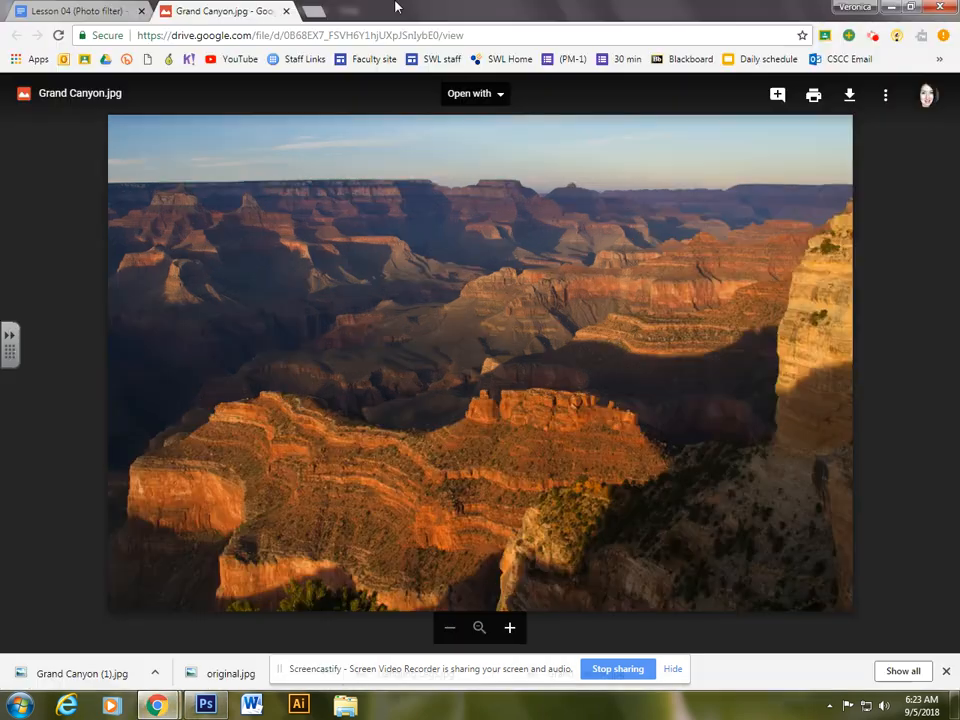
left_click(287, 11)
left_click(339, 557)
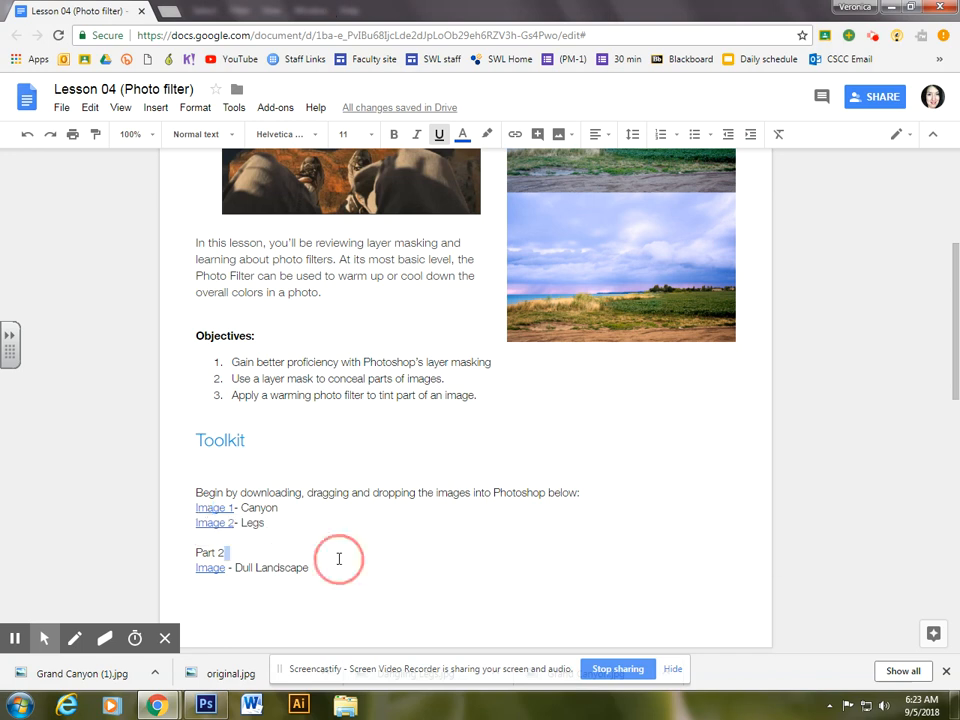
left_click(216, 524)
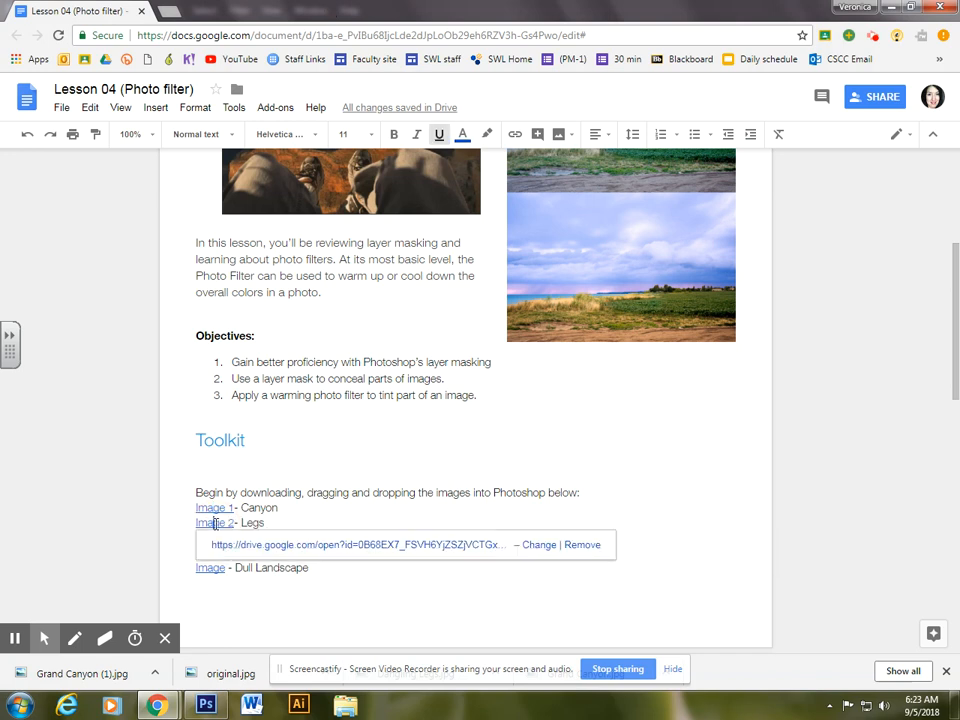
left_click(264, 552)
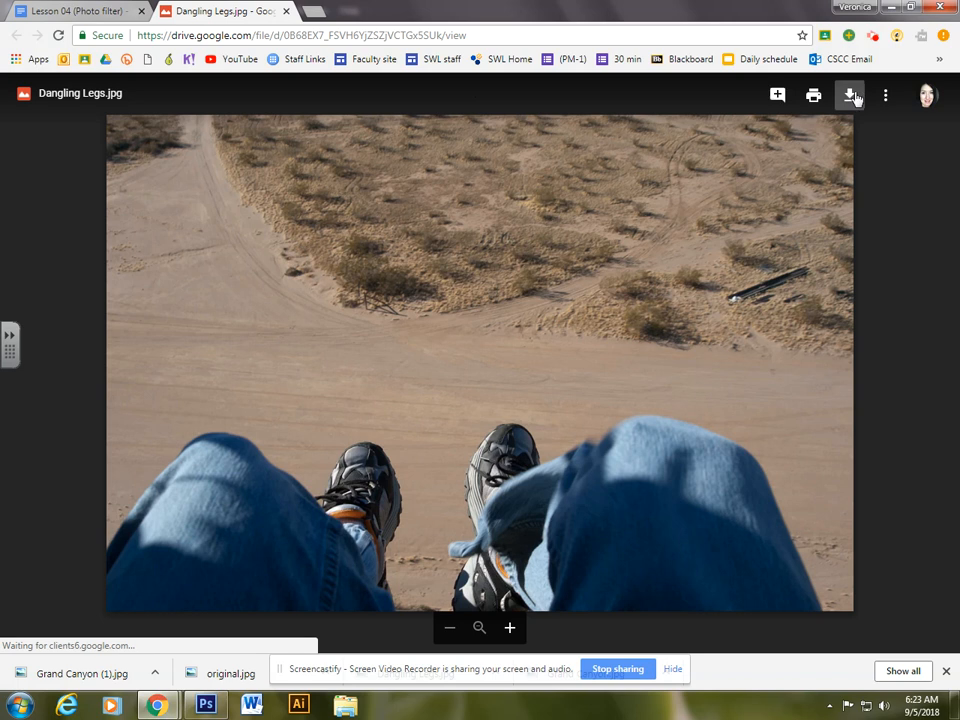
left_click(852, 96)
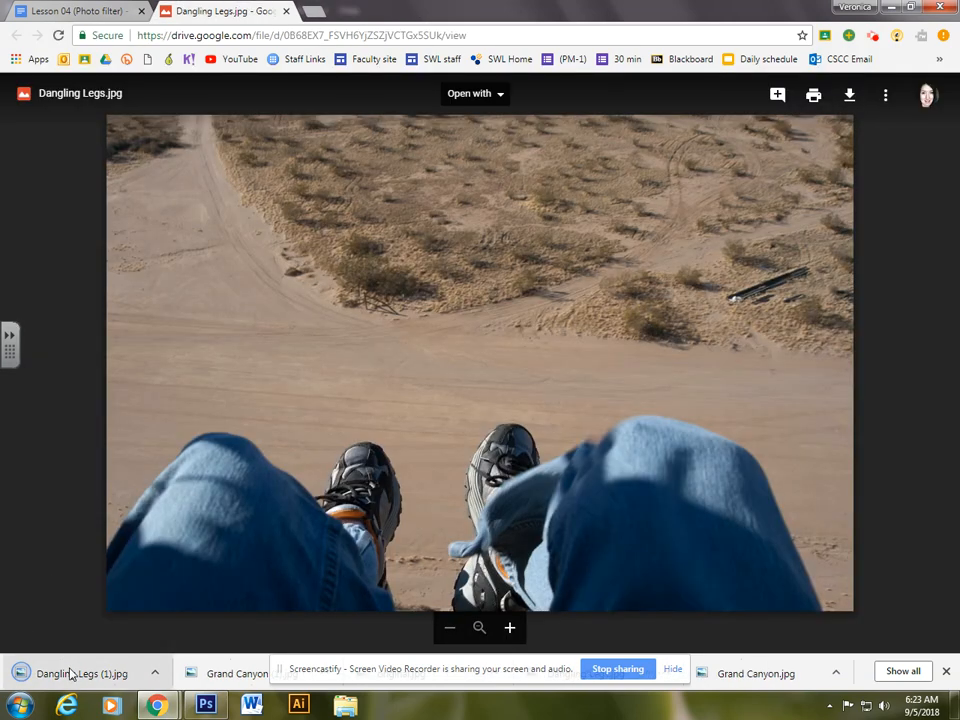
Step: Place the downloaded Dangling Legs photo over the Grand Canyon image in Photoshop and rasterize its layer
left_click_drag(69, 673, 437, 510)
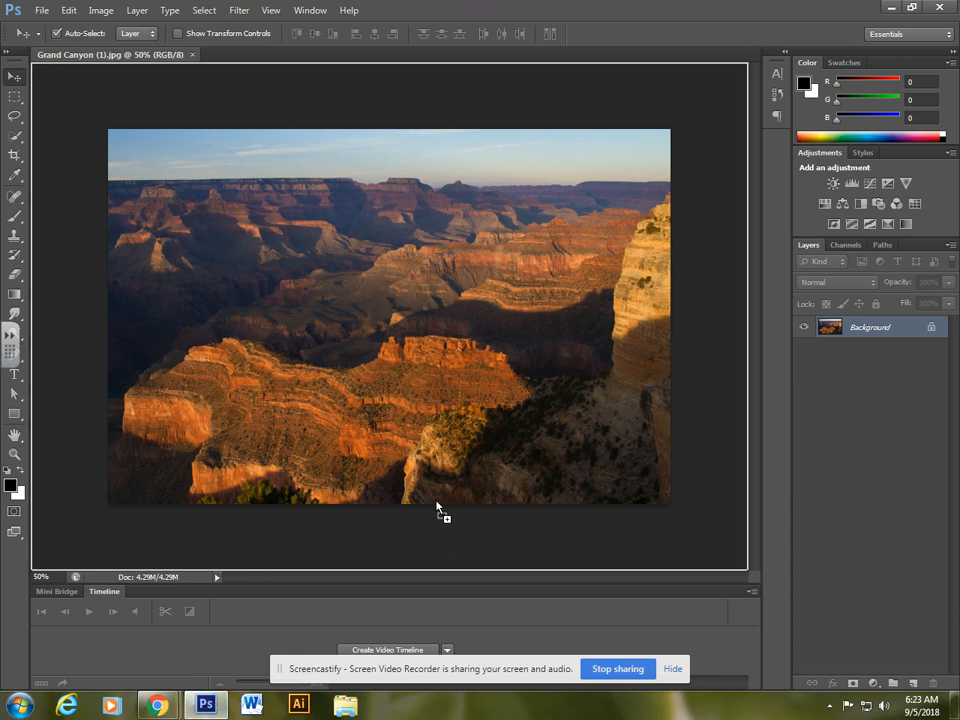
left_click_drag(412, 355, 396, 313)
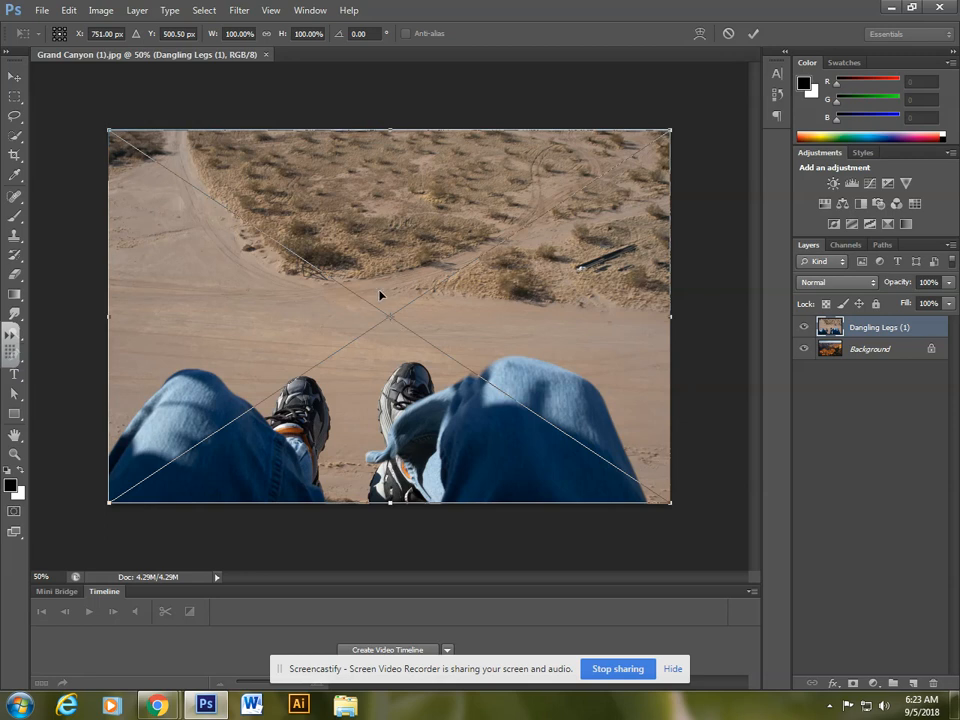
key("Return")
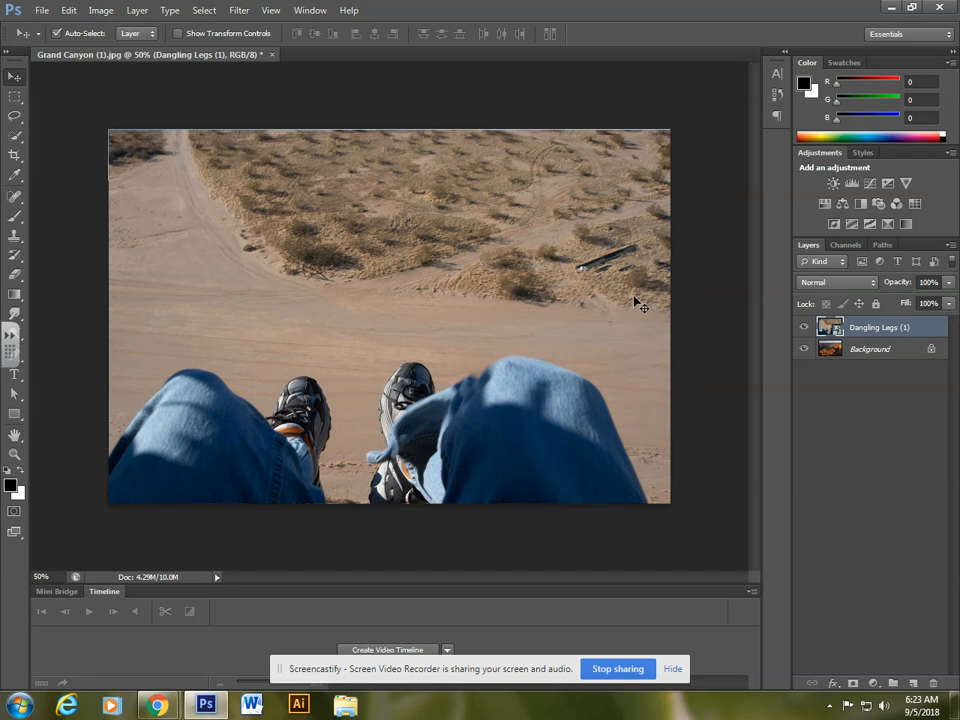
right_click(887, 330)
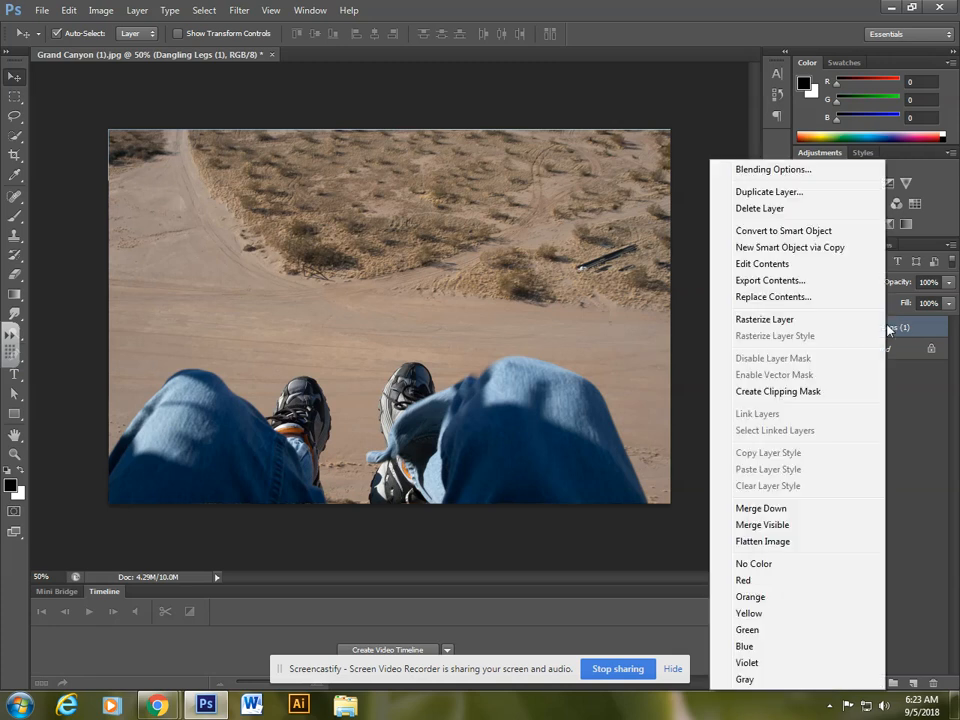
left_click(765, 320)
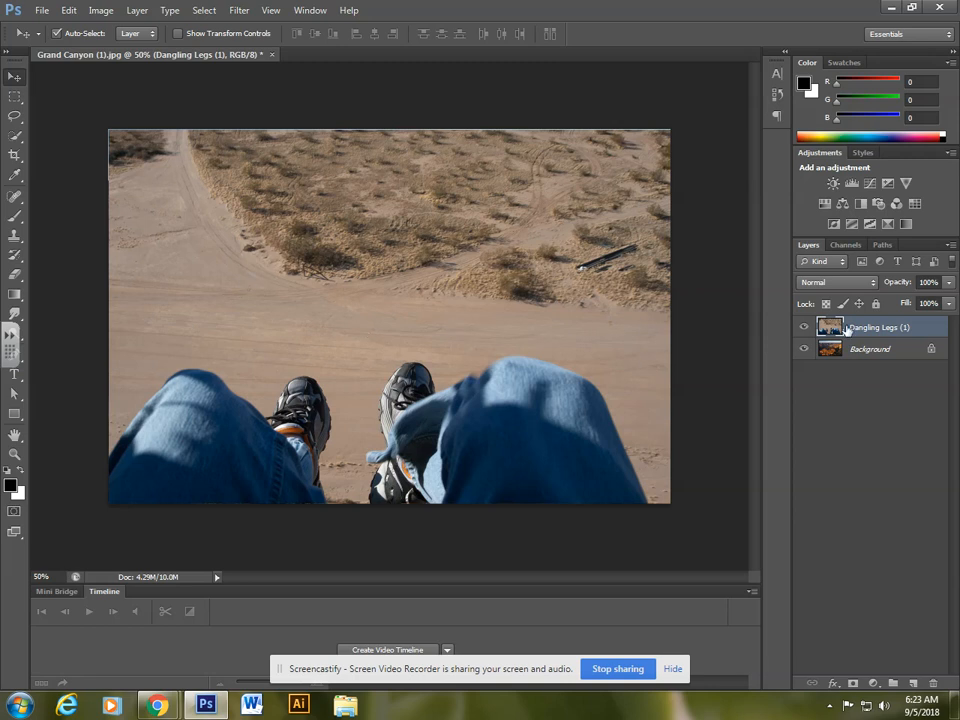
left_click(805, 329)
left_click(805, 329)
Step: Select both jeans legs and shoes on the Dangling Legs layer with an enlarged Quick Selection brush
left_click_drag(15, 140, 80, 140)
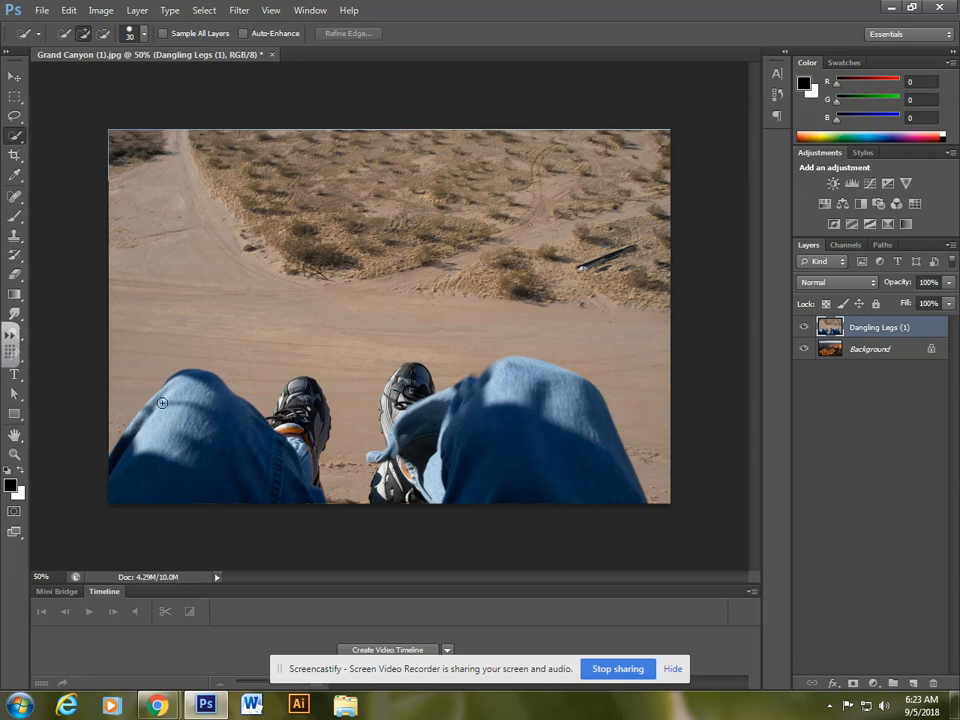
key("bracketright")
key("bracketright")
key("bracketright")
key("bracketright")
key("bracketright")
key("bracketright")
key("bracketright")
mouse_move(150, 478)
left_mouse_down()
mouse_move(177, 445)
mouse_move(289, 444)
left_mouse_up()
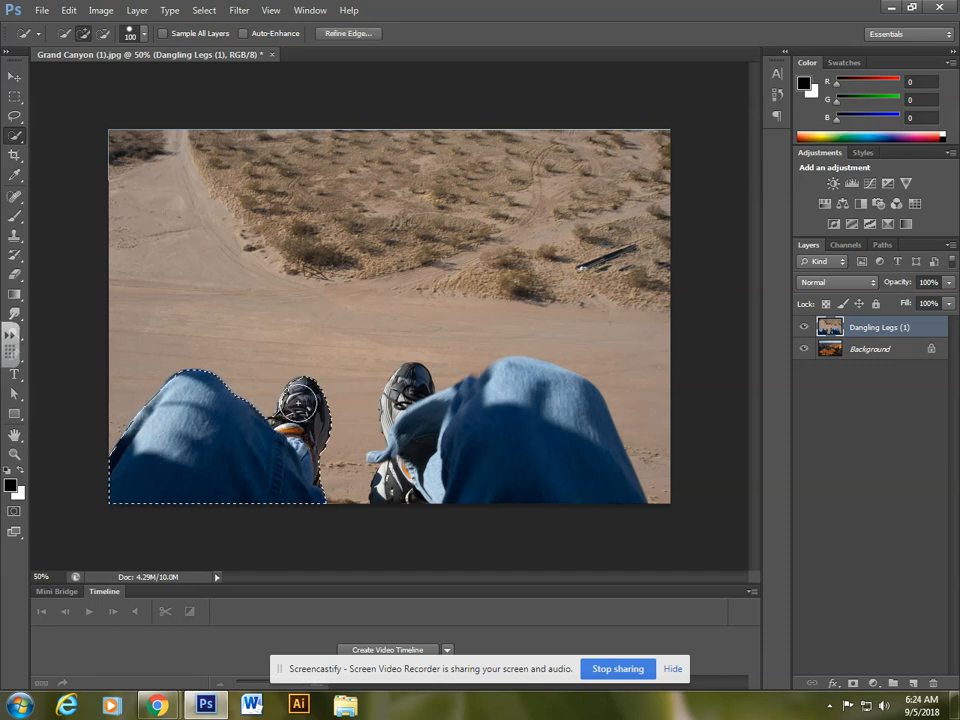
mouse_move(414, 384)
left_mouse_down()
mouse_move(406, 414)
mouse_move(404, 387)
mouse_move(408, 459)
mouse_move(394, 489)
mouse_move(426, 452)
mouse_move(465, 485)
mouse_move(462, 446)
mouse_move(492, 415)
mouse_move(538, 430)
left_mouse_up()
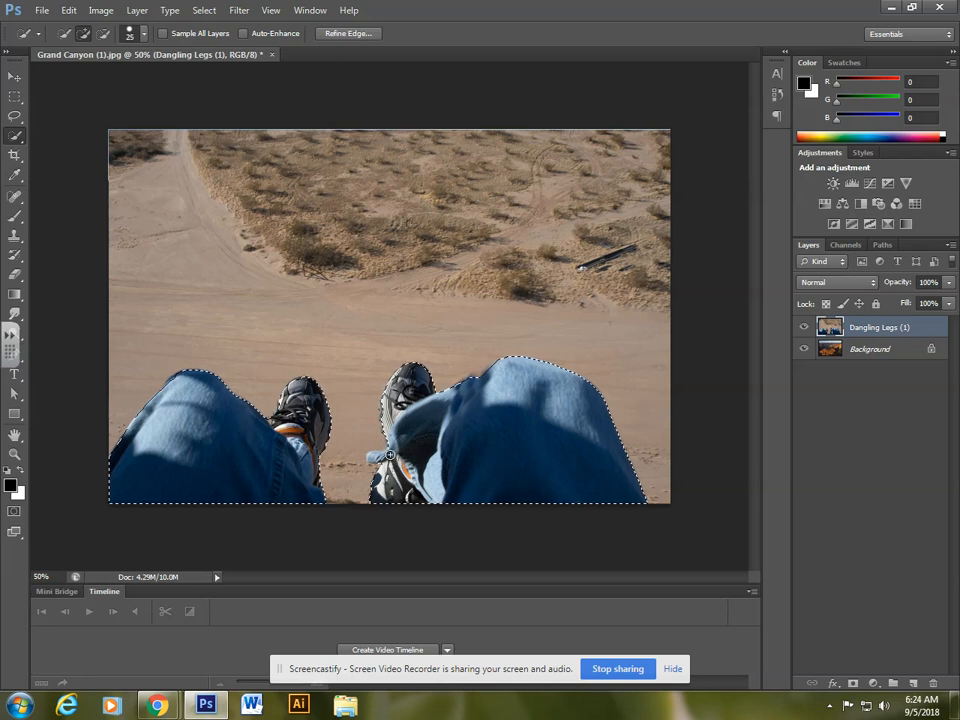
Step: Add the loose jeans strip beside the shoe to the selection with a 15 px brush, and create a layer mask from it
left_click(144, 34)
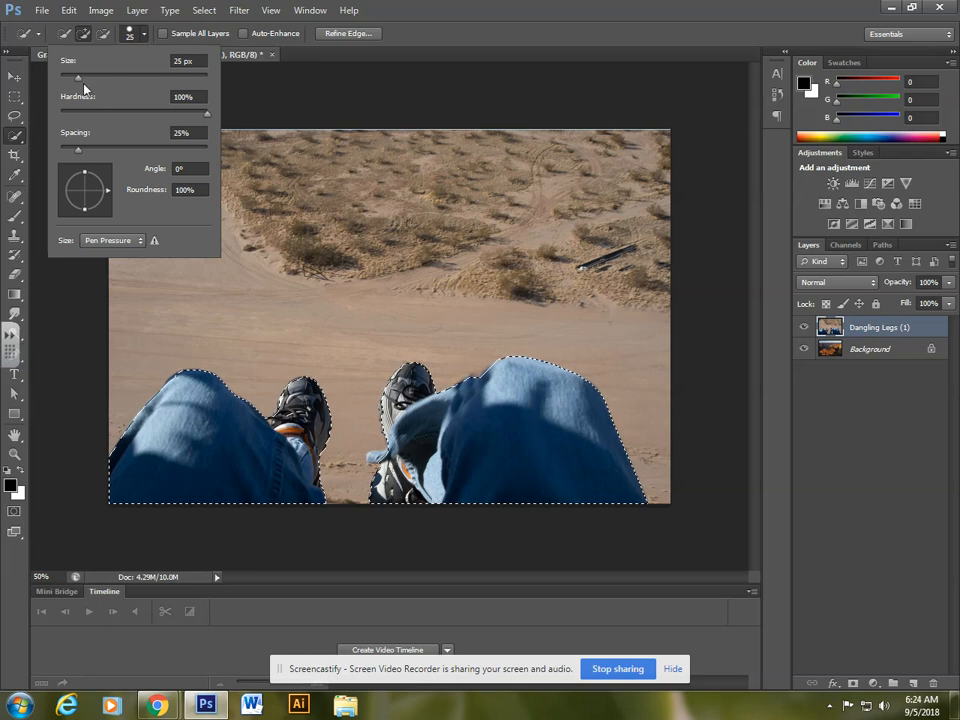
left_click_drag(79, 77, 104, 78)
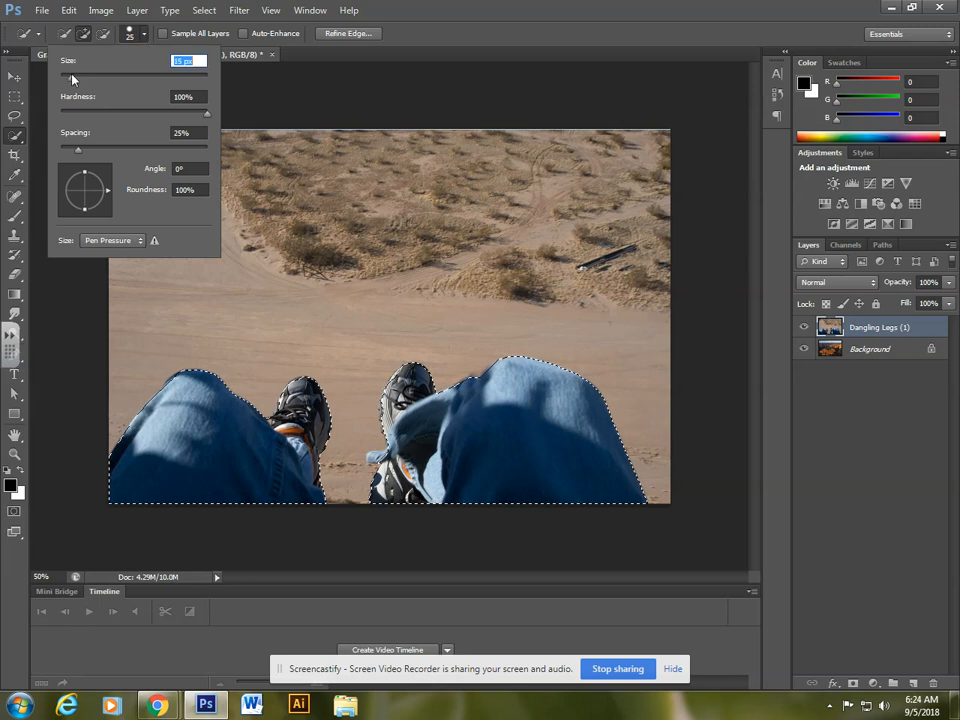
key("Return")
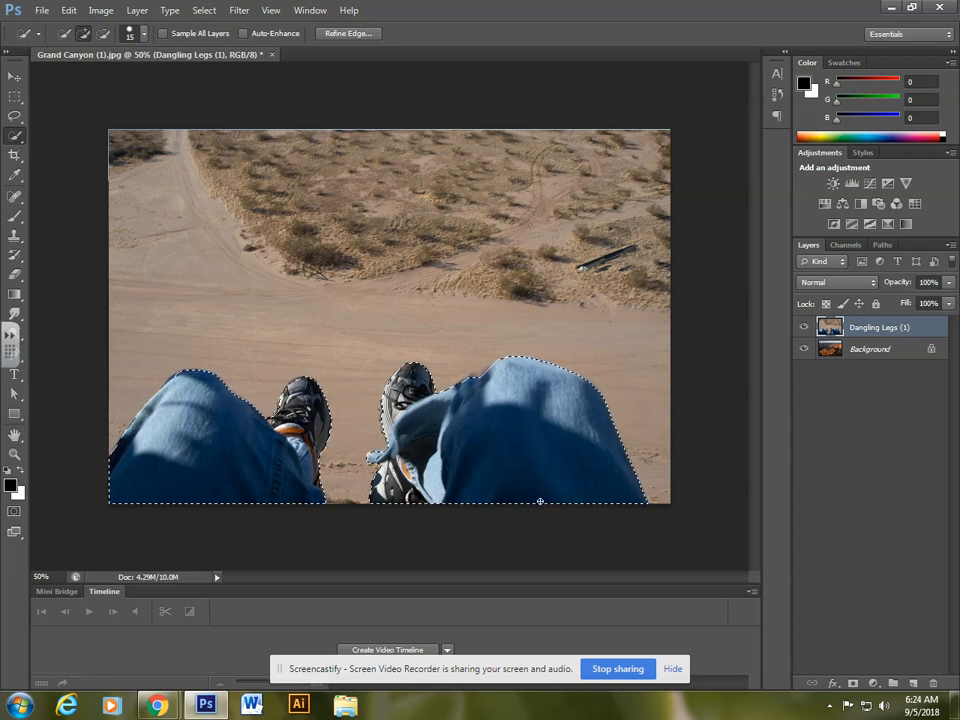
left_click(852, 684)
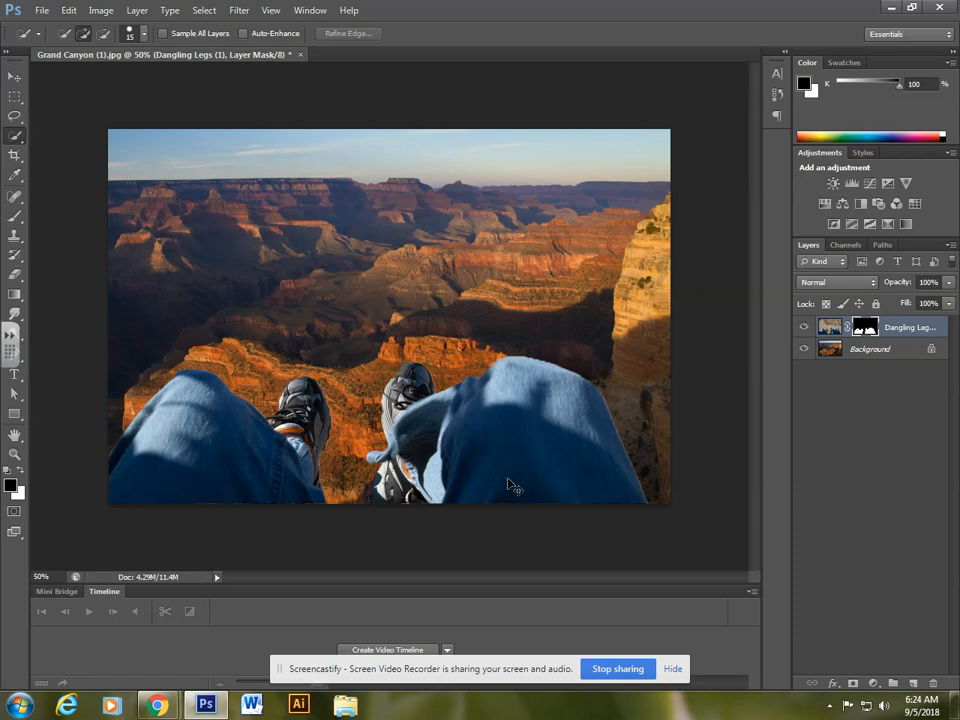
Step: Set up a 10 px Brush with nearly full hardness for retouching the layer mask around the shoes
scroll(513, 486, "up", 3)
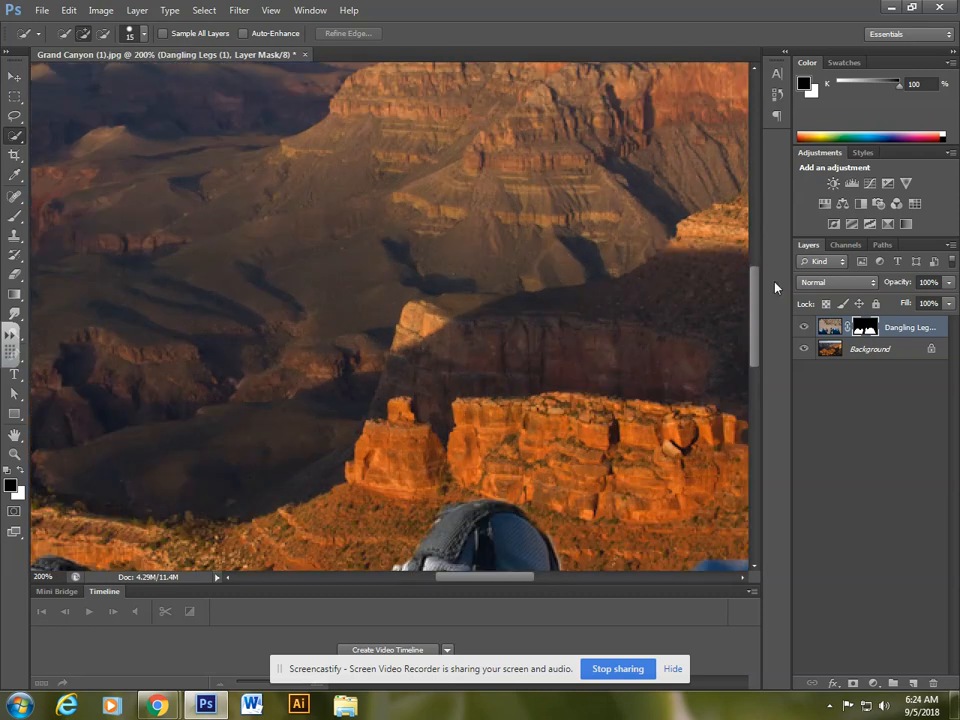
scroll(462, 365, "down", 3)
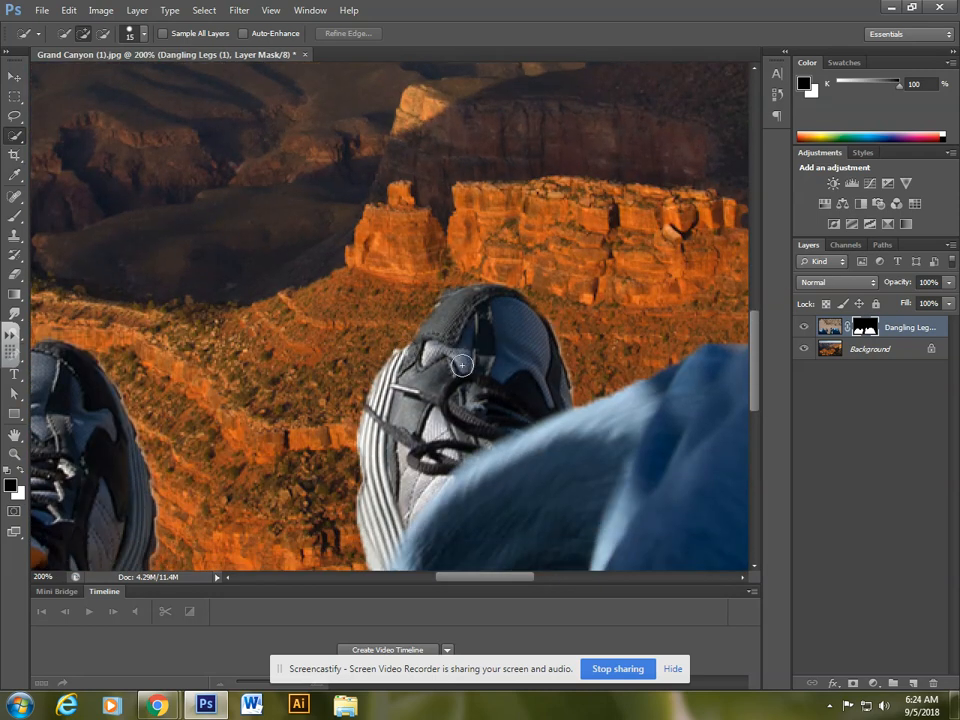
scroll(462, 365, "left", 2)
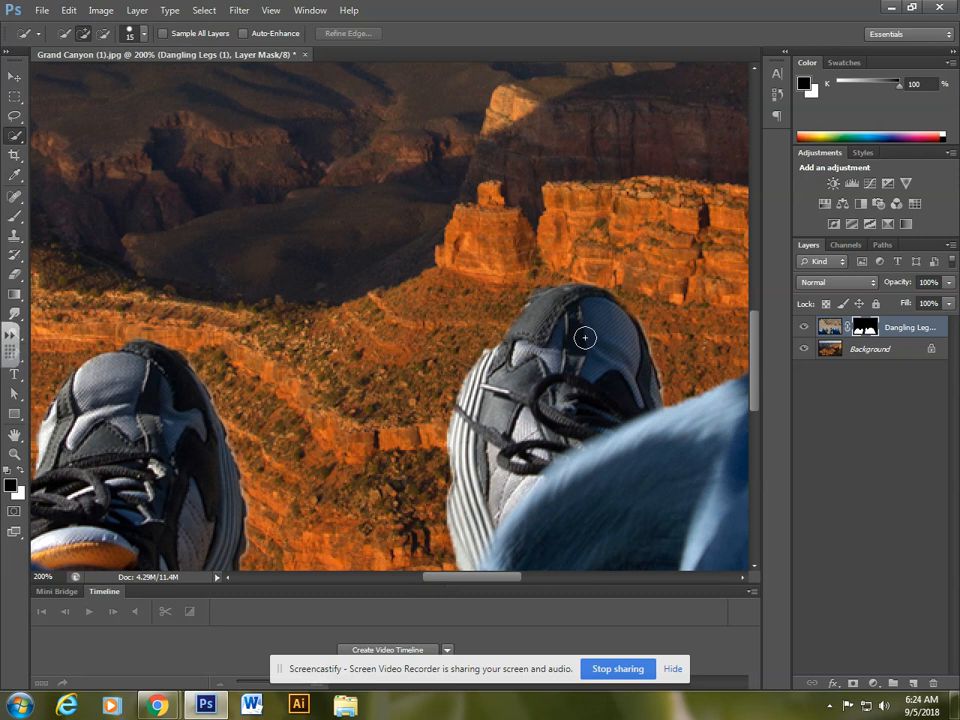
left_click(15, 216)
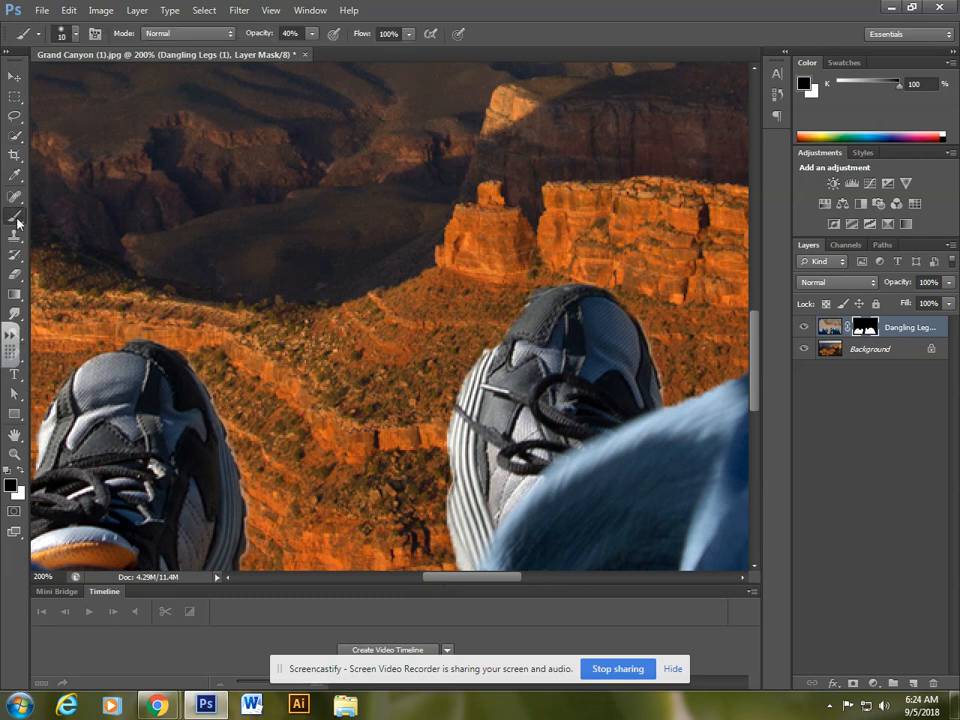
left_click(75, 36)
left_click_drag(58, 113, 163, 120)
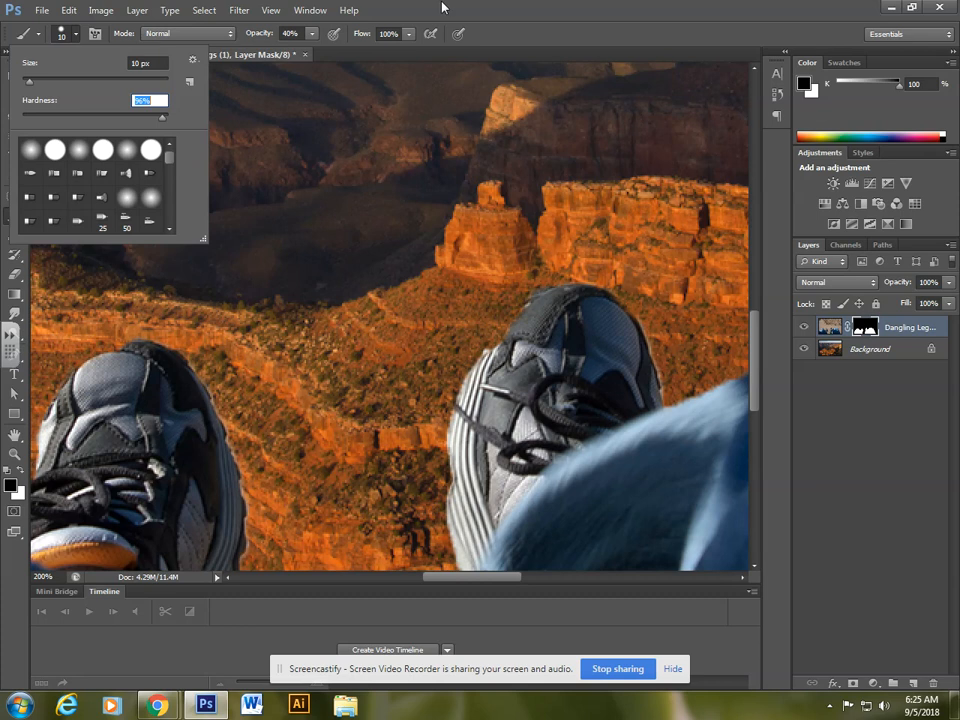
key("Return")
Step: Paint white at 100% opacity on the layer mask to restore the missing toe edge of the right shoe
left_click(19, 474)
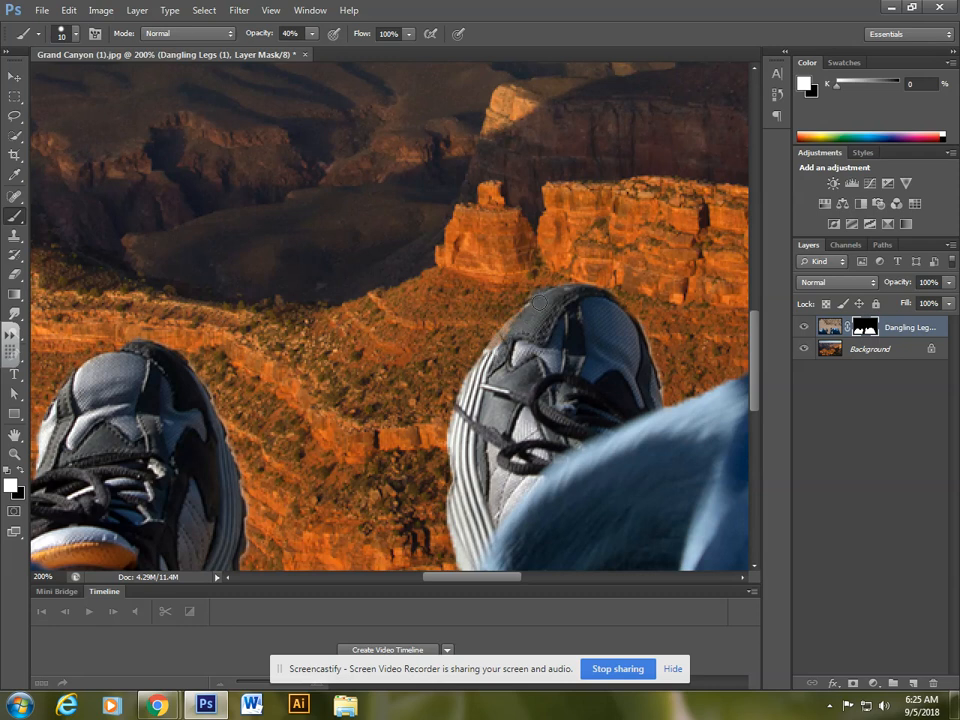
left_click(312, 34)
mouse_move(359, 54)
left_mouse_down()
mouse_move(314, 54)
mouse_move(373, 47)
left_mouse_up()
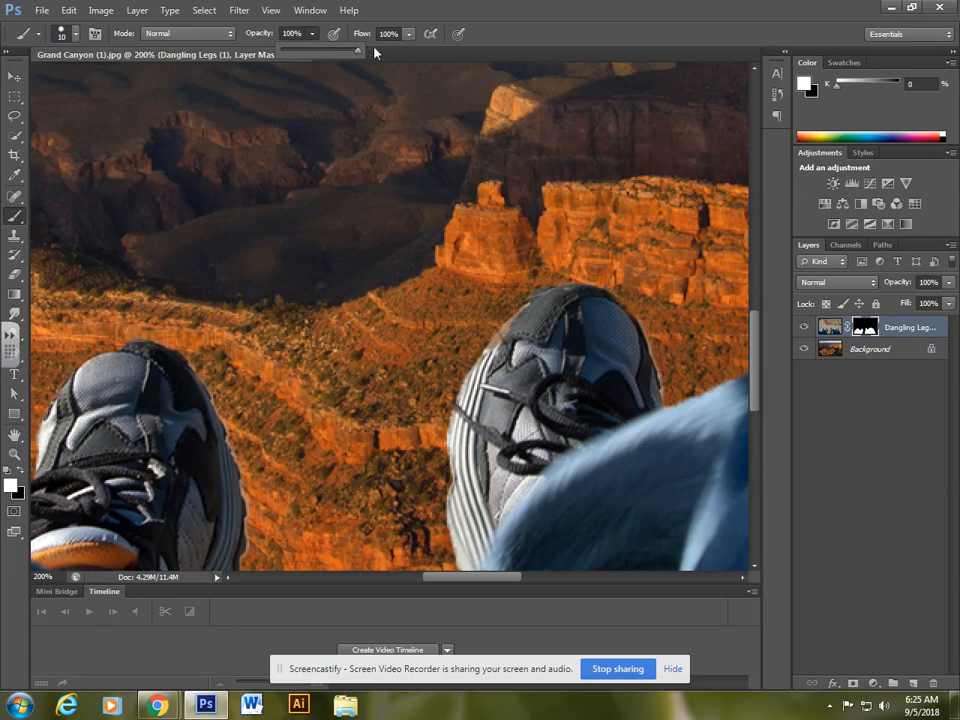
left_click(496, 353)
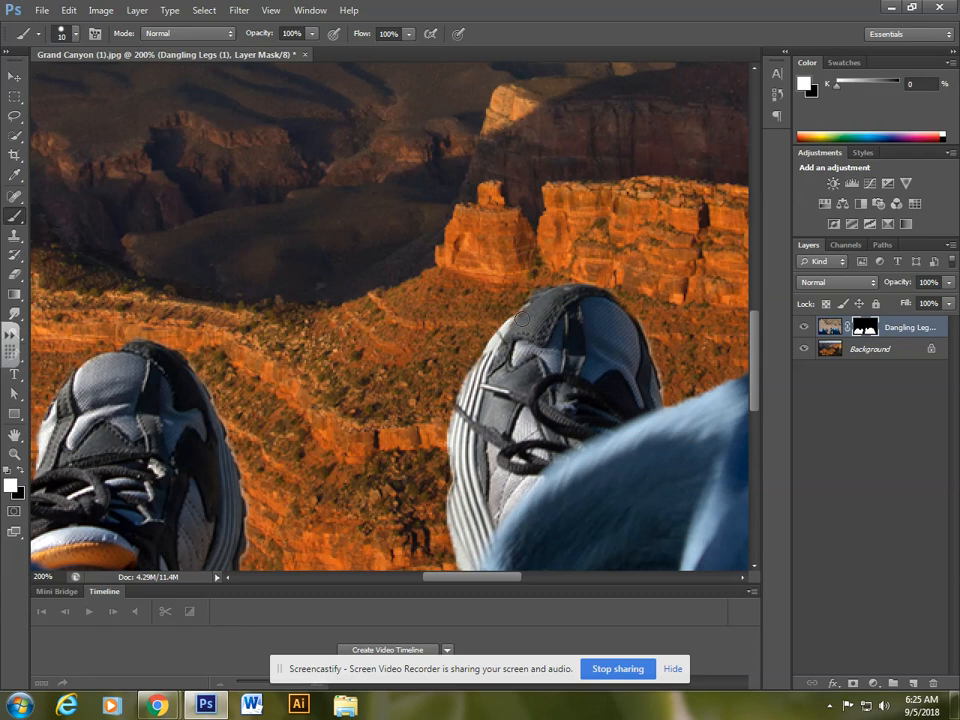
Step: Paint black with a 5 px brush on the mask to hide the leftover sand between the left jeans leg and shoelaces
left_click_drag(216, 393, 396, 358)
mouse_move(308, 314)
left_mouse_down()
mouse_move(250, 345)
mouse_move(228, 412)
left_mouse_up()
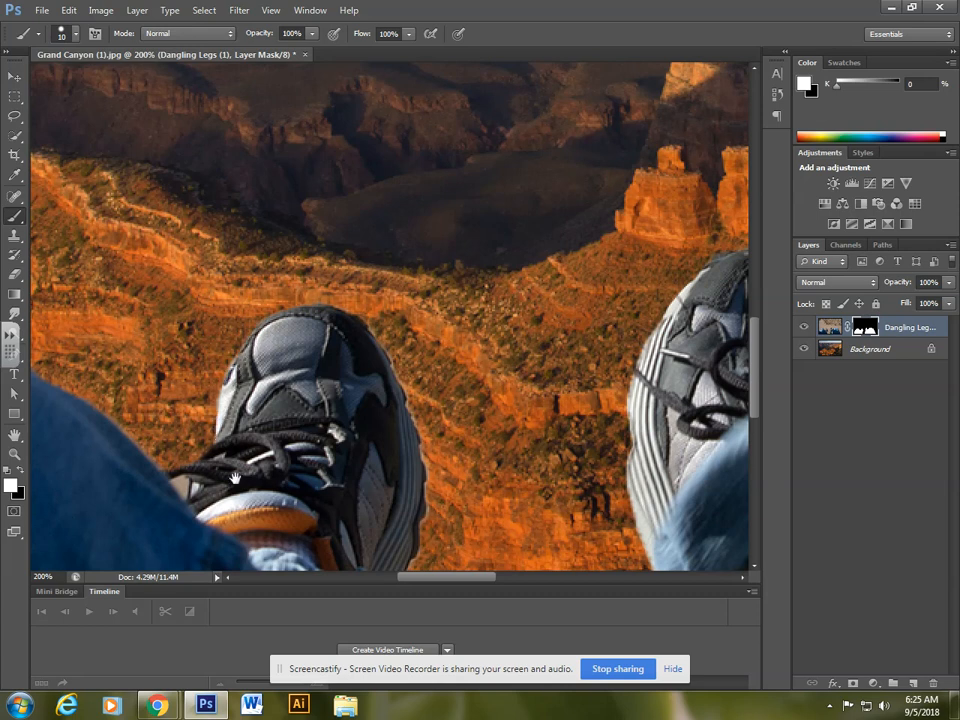
left_click_drag(176, 358, 247, 297)
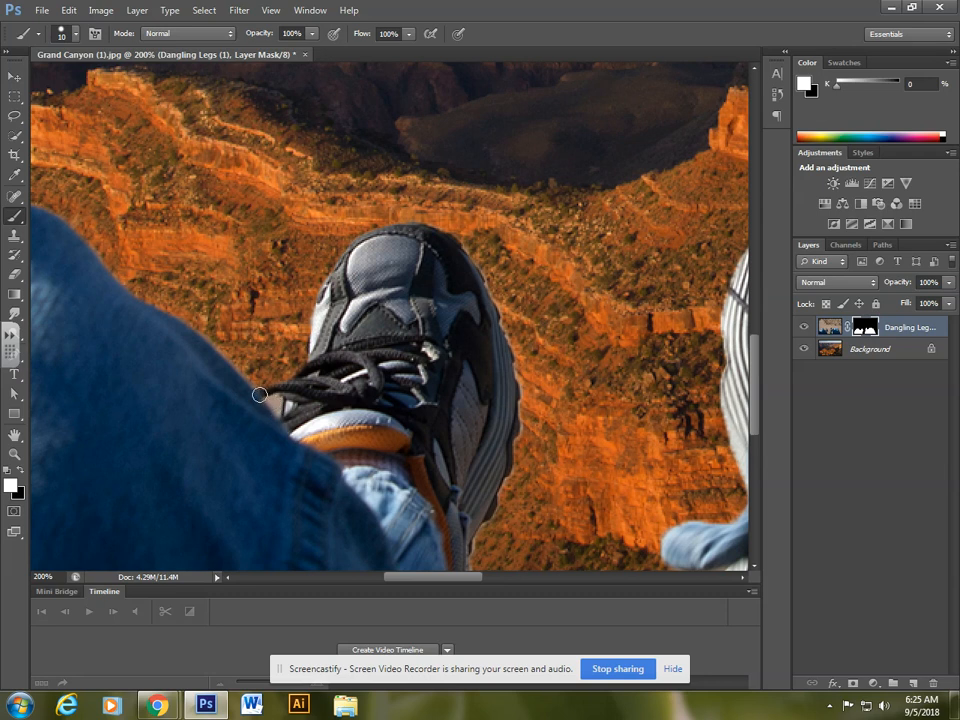
left_click(20, 474)
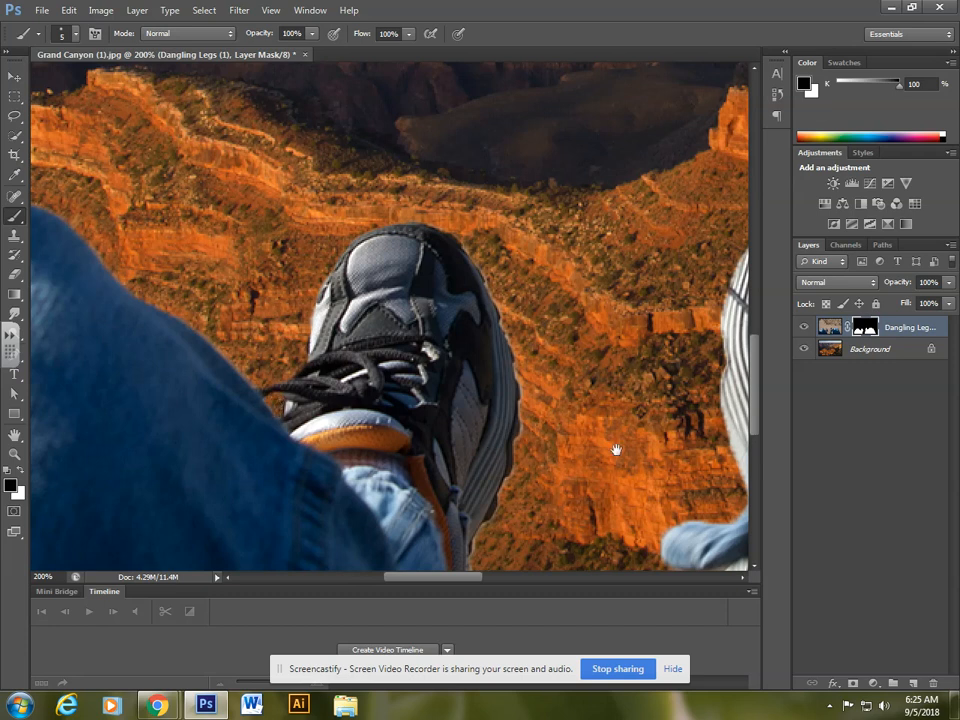
left_click_drag(615, 448, 564, 318)
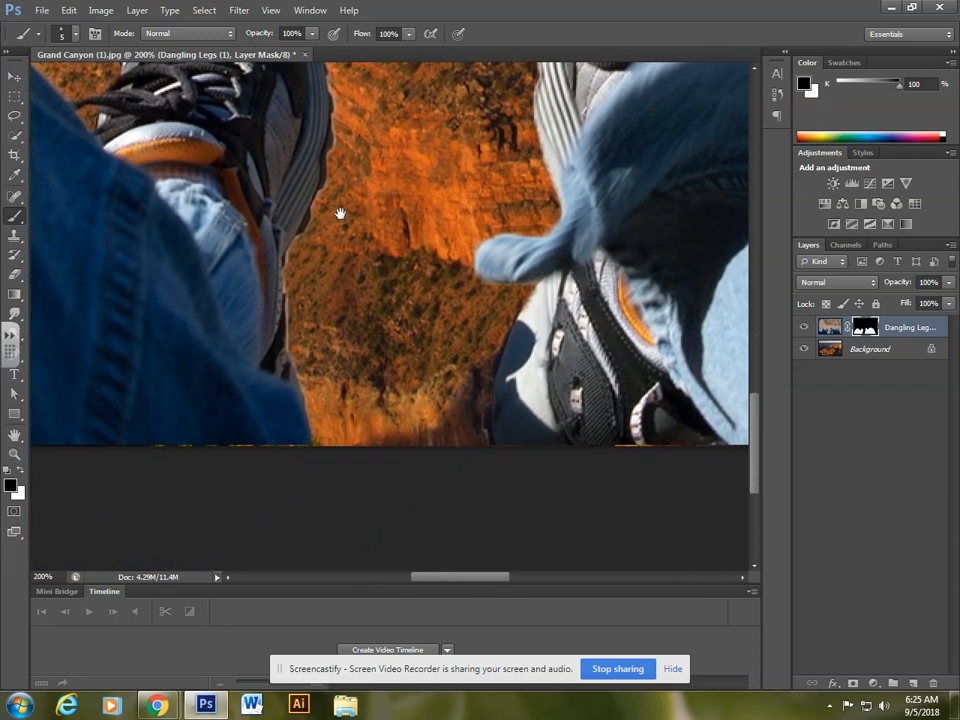
Step: Inspect the layer mask edges around both shoes and the right jeans leg for leftover pale fringe
left_click_drag(339, 212, 390, 358)
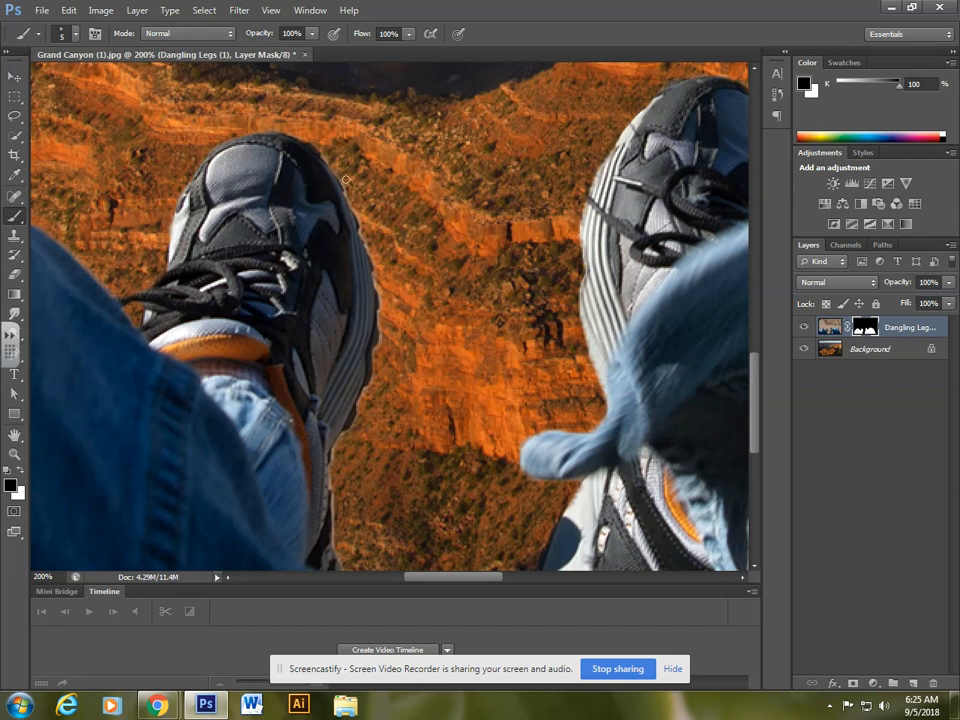
left_click_drag(639, 343, 283, 330)
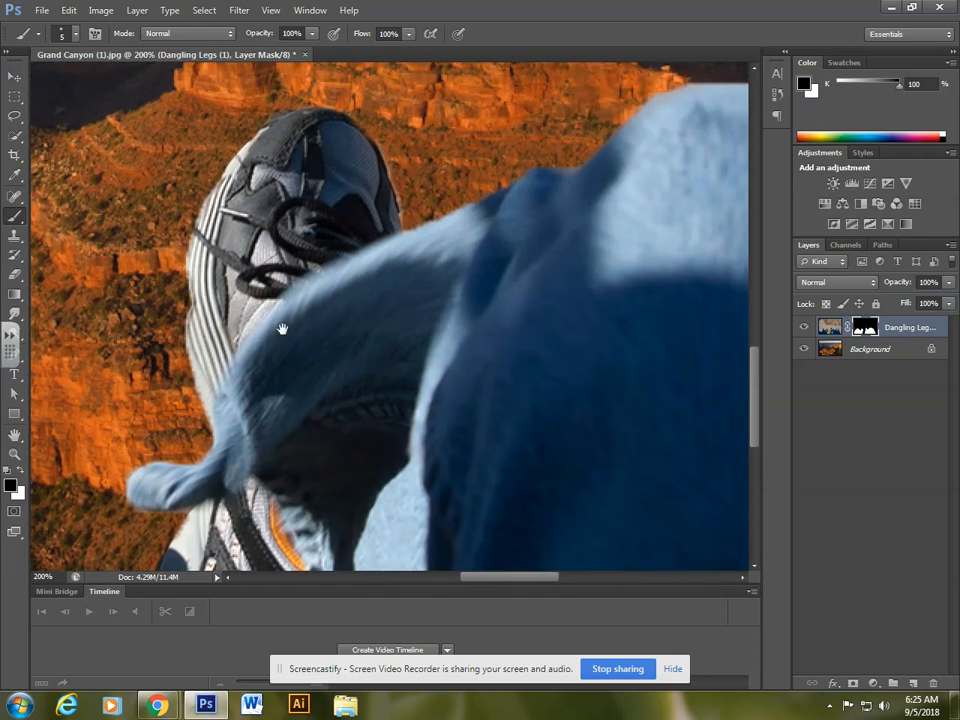
left_click_drag(636, 252, 146, 311)
left_click_drag(644, 457, 487, 254)
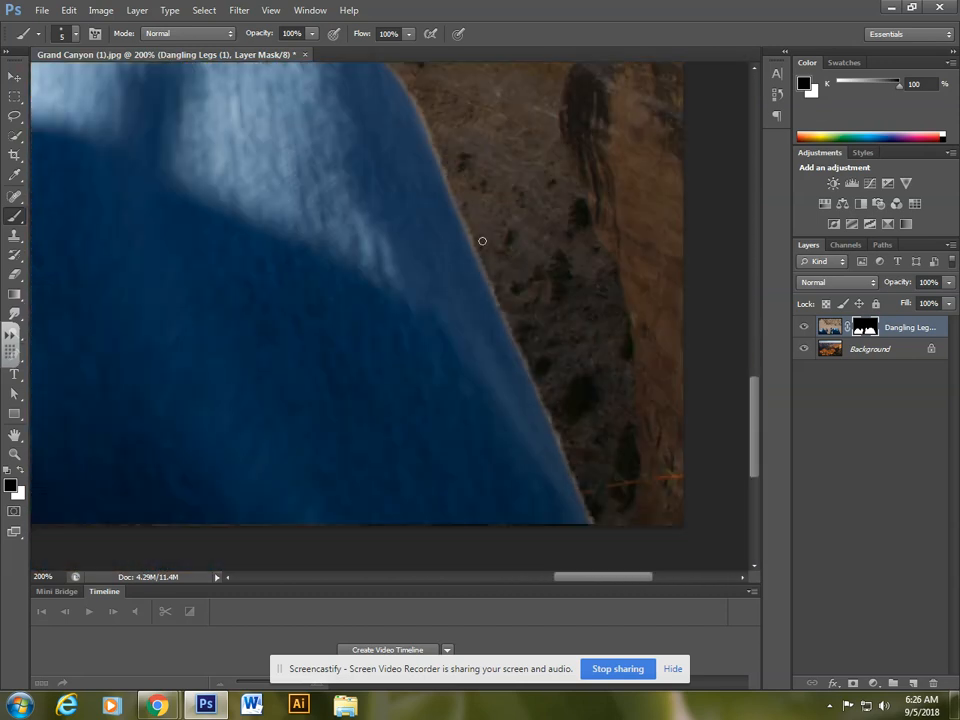
left_click_drag(103, 217, 244, 312)
left_click_drag(196, 209, 508, 251)
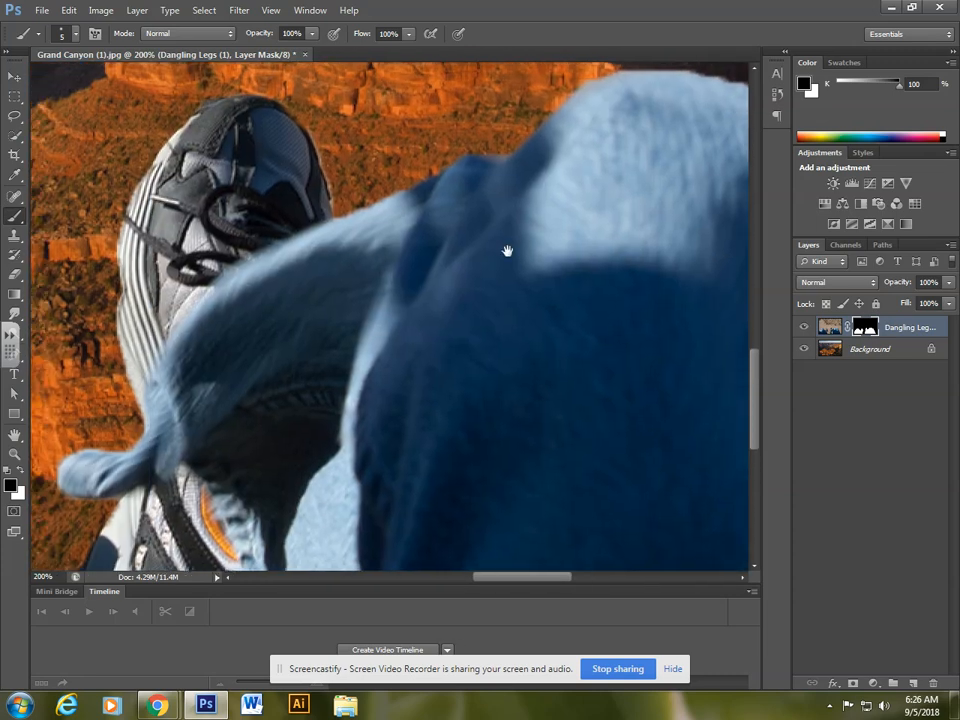
left_click_drag(390, 277, 562, 308)
left_click_drag(274, 302, 486, 293)
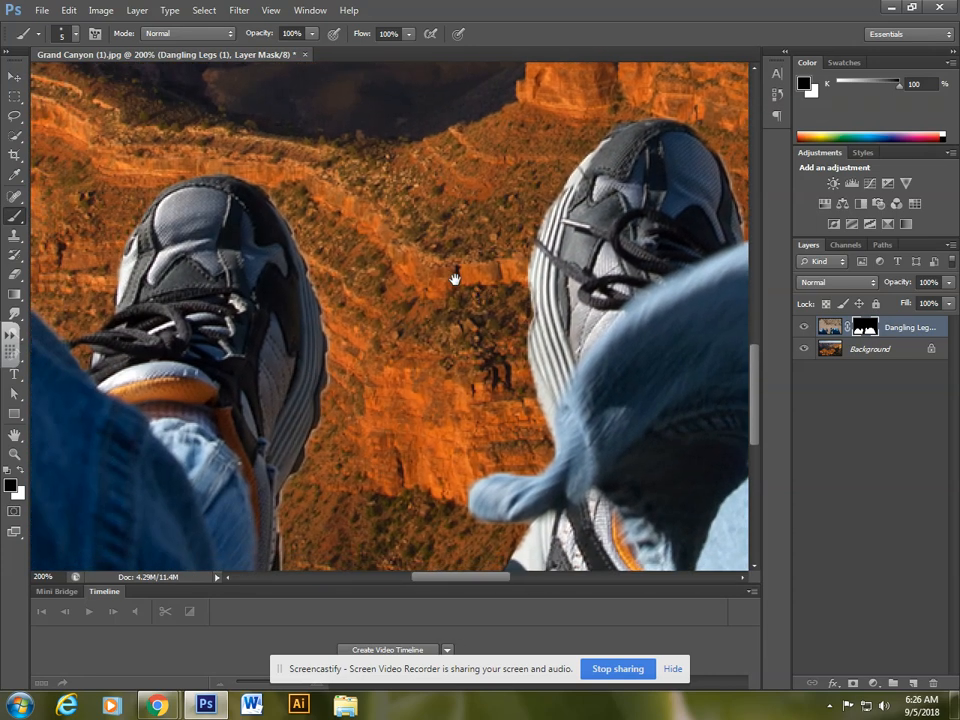
Step: Paint black with the 5 px brush on the mask to hide the pale fringe along the left shoe's inner edge
left_click_drag(302, 266, 342, 253)
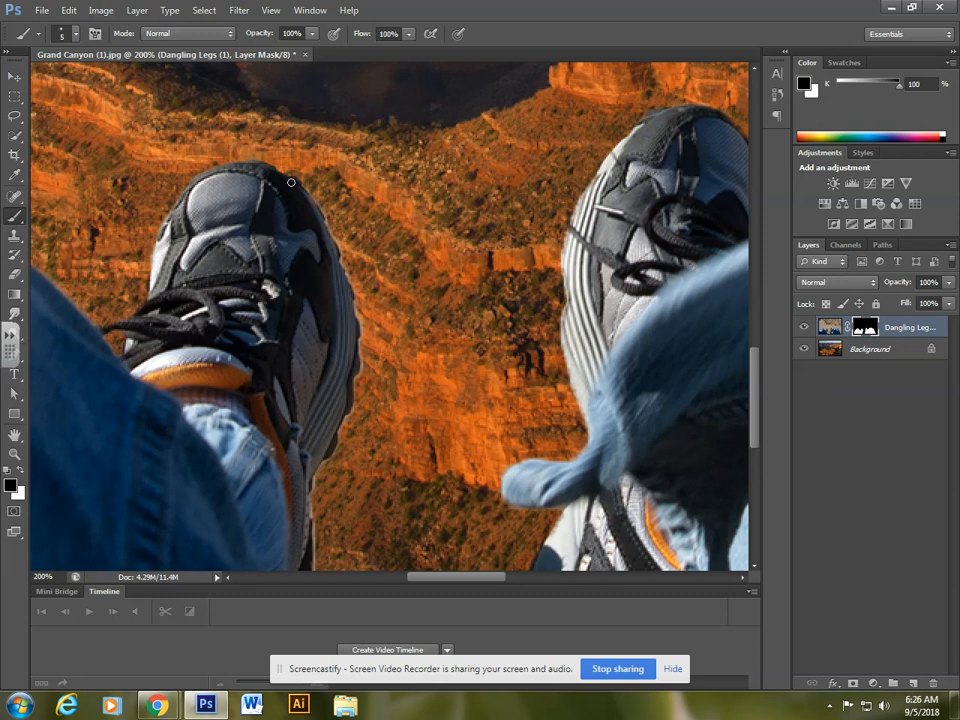
key("x")
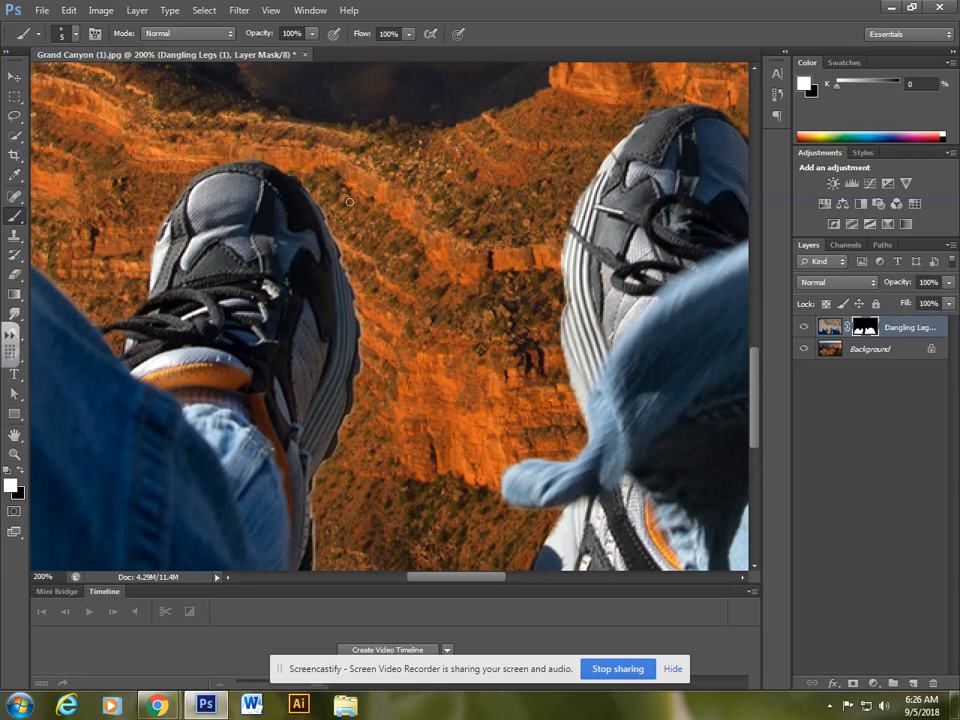
key("x")
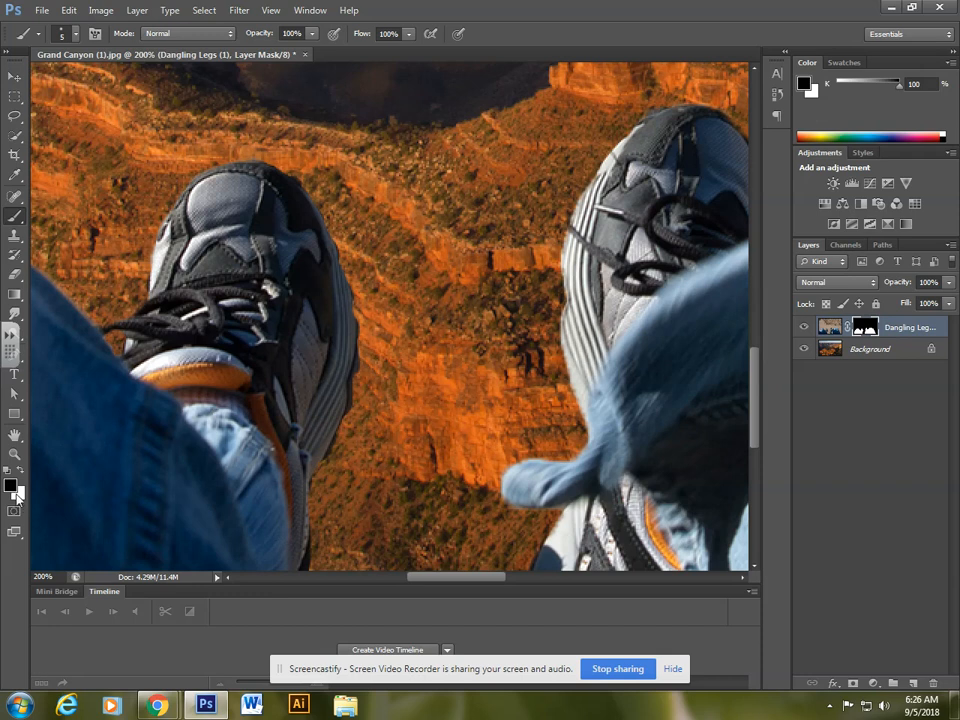
key("x")
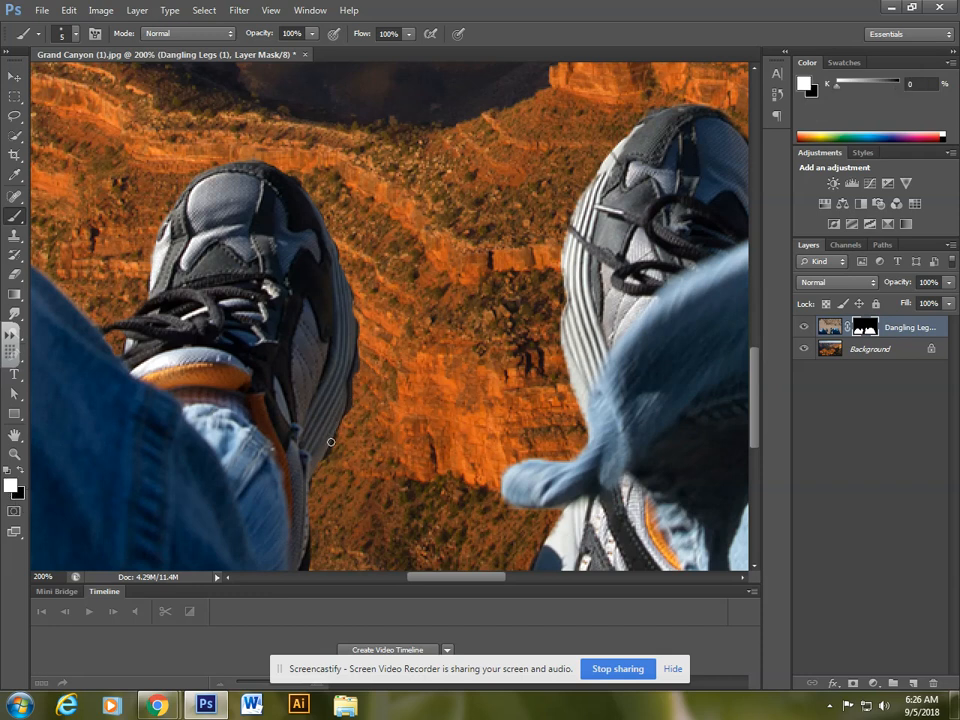
mouse_move(508, 284)
left_mouse_down()
mouse_move(360, 336)
mouse_move(429, 336)
mouse_move(397, 300)
left_mouse_up()
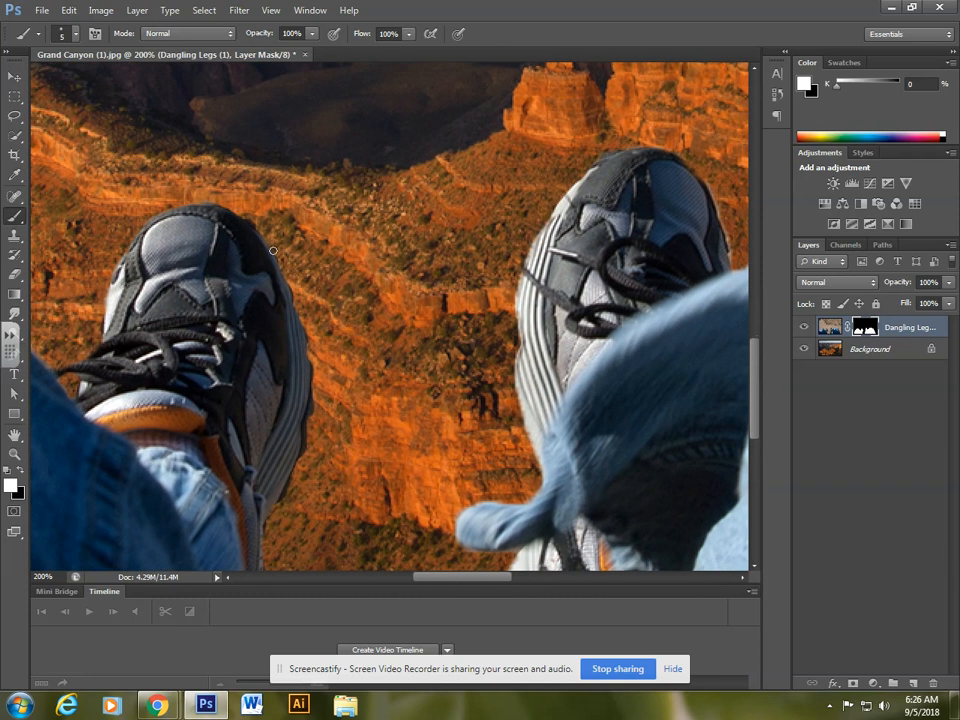
key("x")
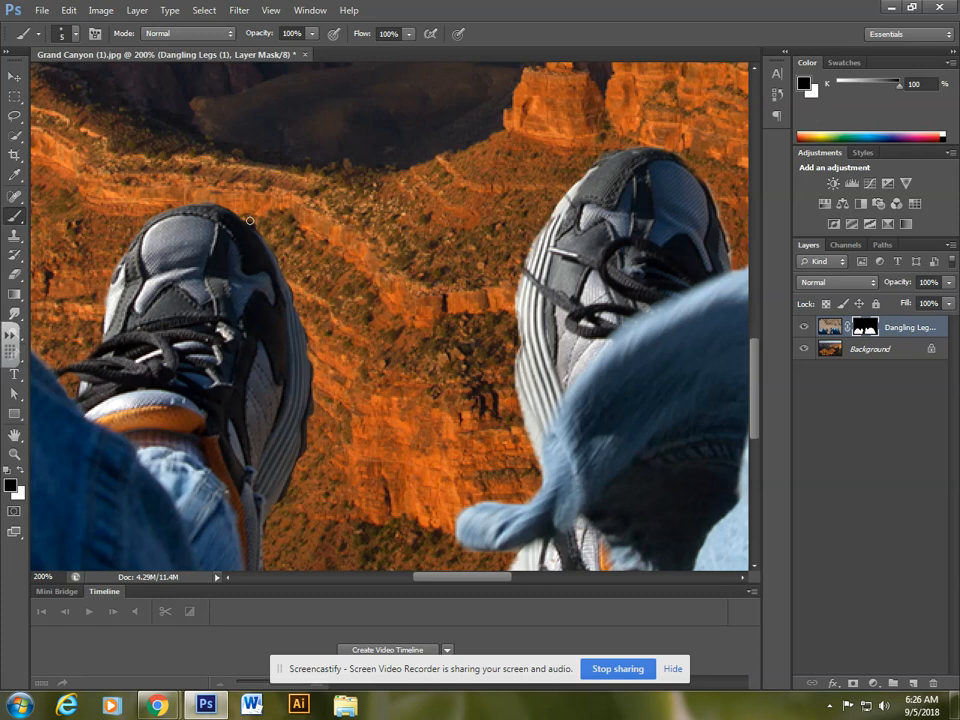
Step: Paint white on the mask to restore the dark toe edge of the right shoe
left_click_drag(524, 247, 324, 282)
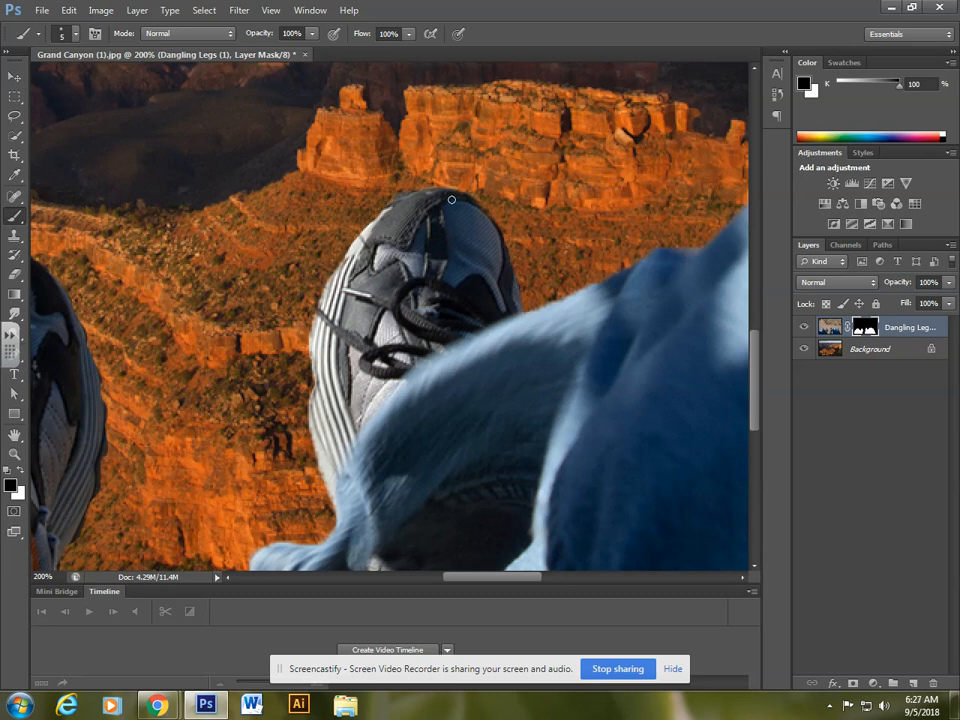
key("x")
left_click_drag(469, 198, 500, 236)
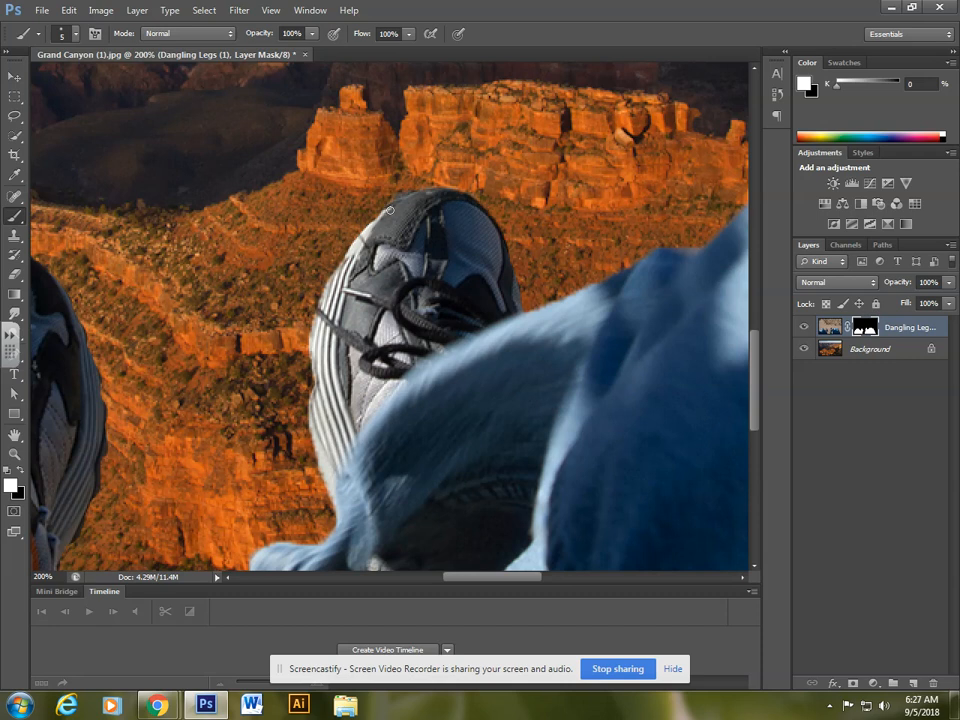
Step: Paint black on the mask down the outer edge of the right jeans leg to hide the sandy fringe
left_click_drag(604, 255, 4, 273)
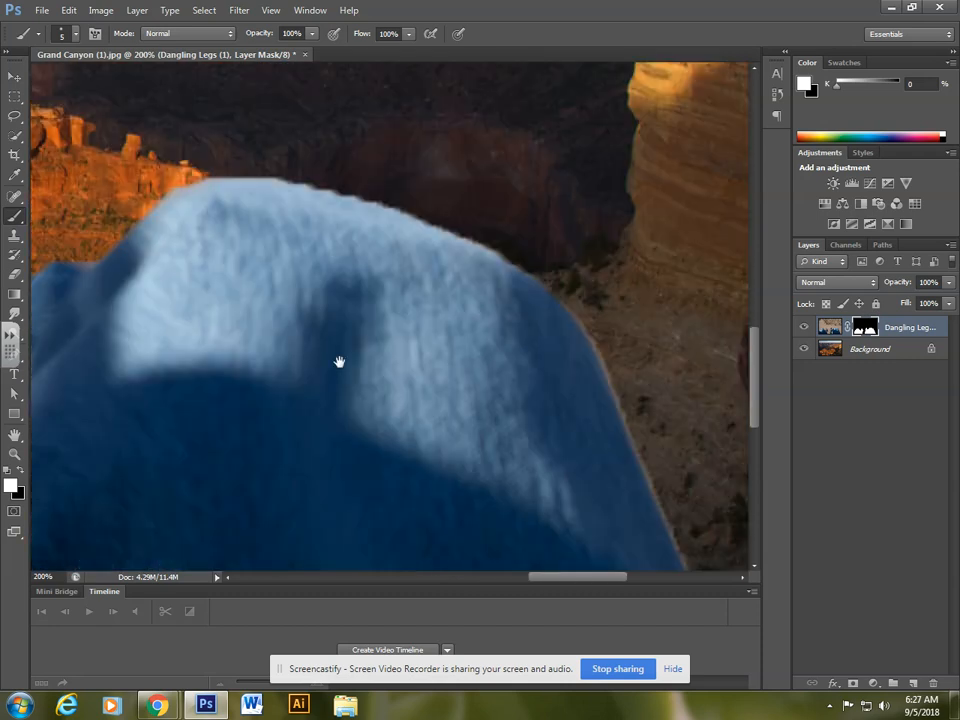
left_click_drag(339, 362, 69, 110)
mouse_move(416, 215)
left_mouse_down()
mouse_move(450, 313)
mouse_move(440, 329)
left_mouse_up()
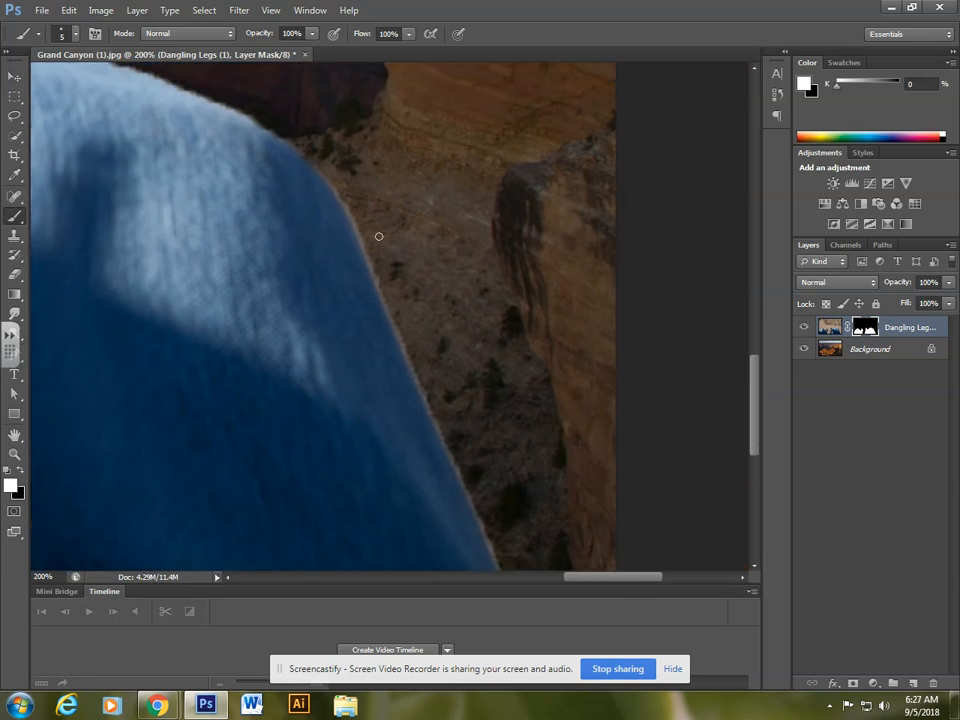
key("x")
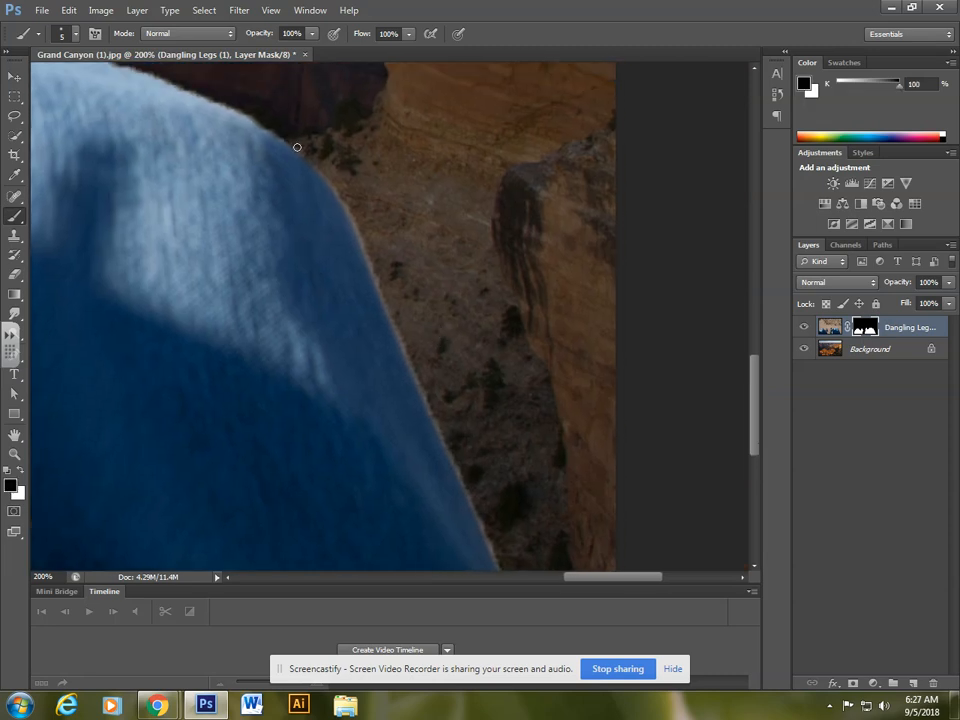
mouse_move(314, 164)
left_mouse_down()
mouse_move(356, 223)
mouse_move(503, 579)
left_mouse_up()
Step: Check the remaining mask edges across both legs, switch to the Move tool and view the whole composite
key("space")
left_click_drag(38, 227, 375, 347)
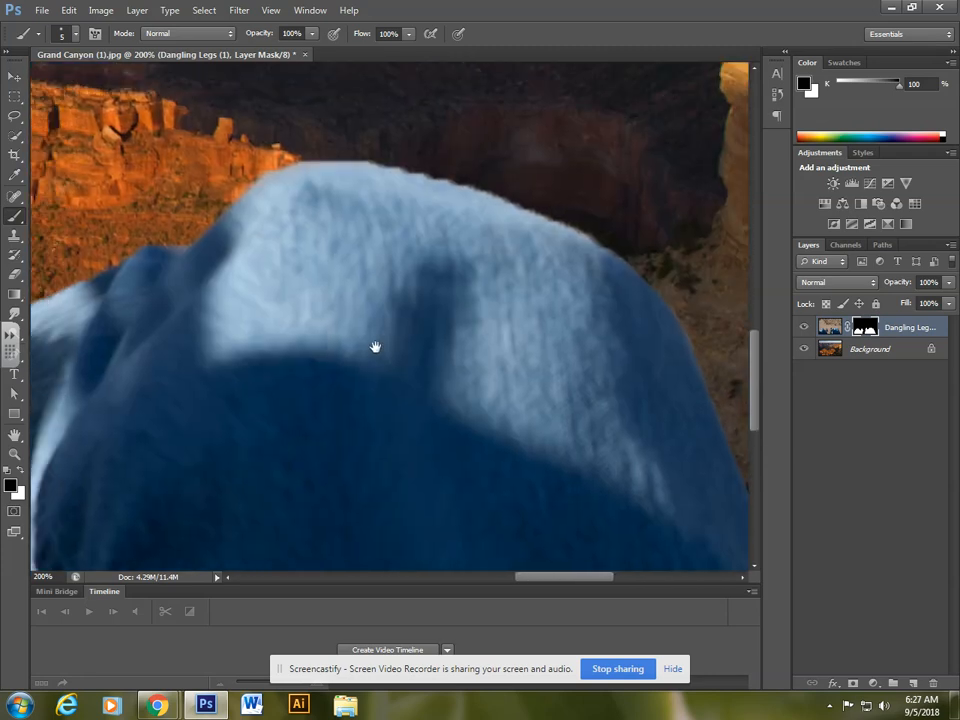
left_click_drag(100, 395, 600, 285)
mouse_move(124, 410)
left_mouse_down()
mouse_move(349, 336)
mouse_move(321, 266)
left_mouse_up()
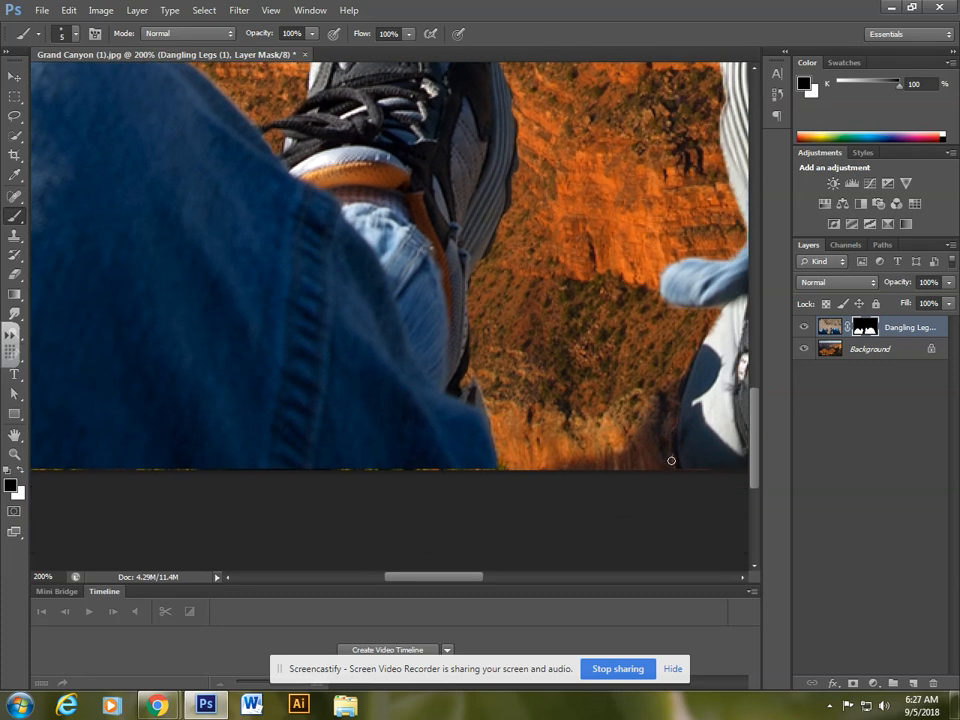
left_click_drag(319, 399, 660, 546)
left_click_drag(270, 321, 474, 408)
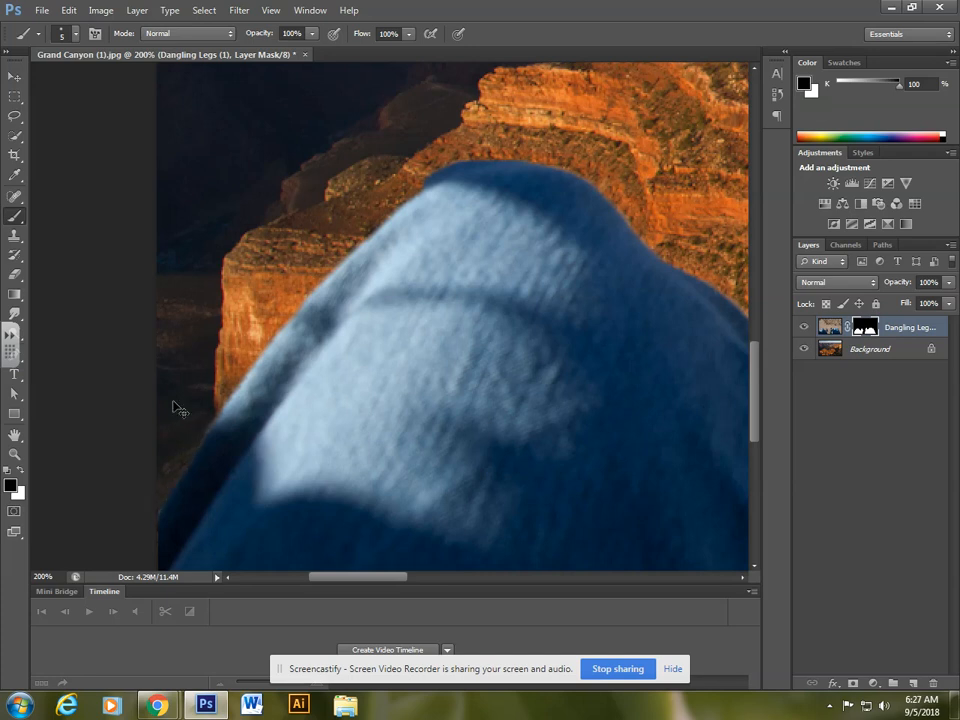
key("ctrl+minus")
key("ctrl+minus")
left_click_drag(411, 353, 225, 392)
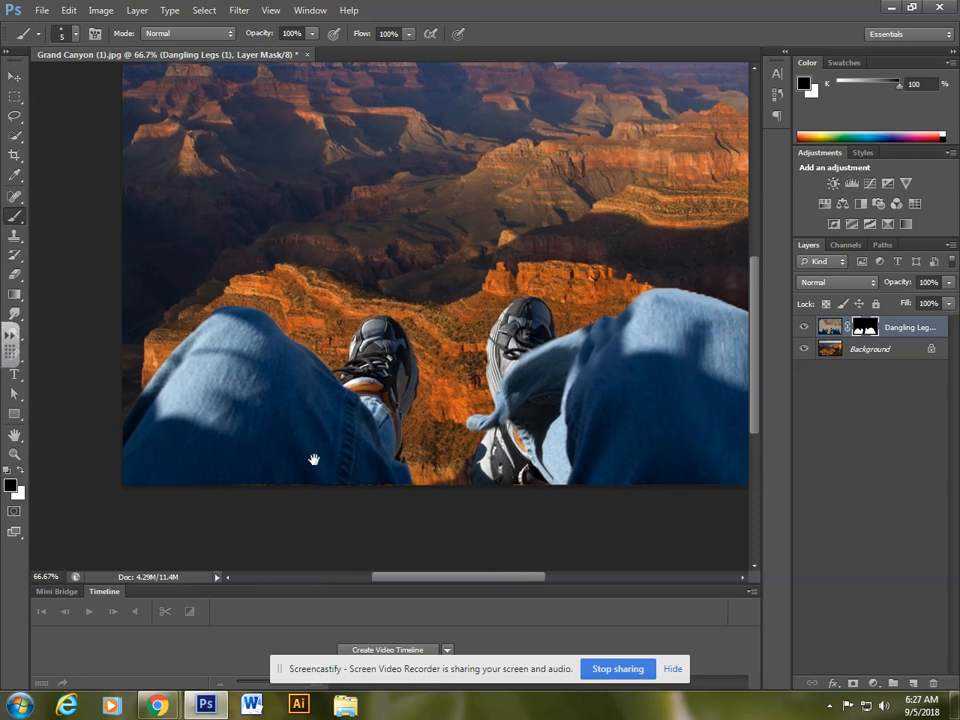
left_click(16, 77)
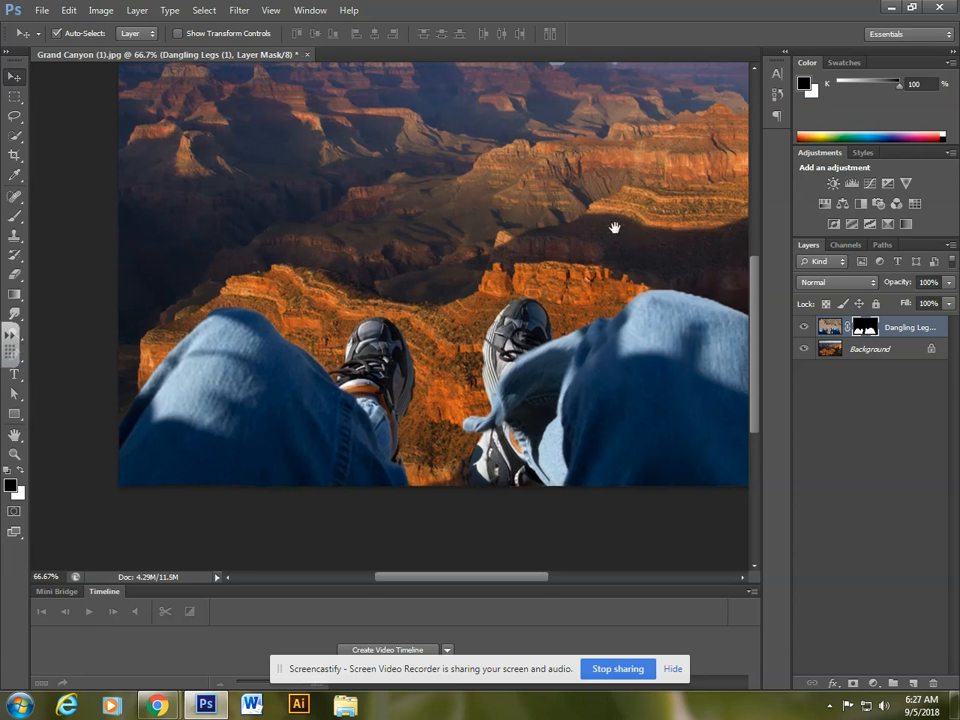
left_click_drag(615, 227, 497, 259)
key("ctrl+minus")
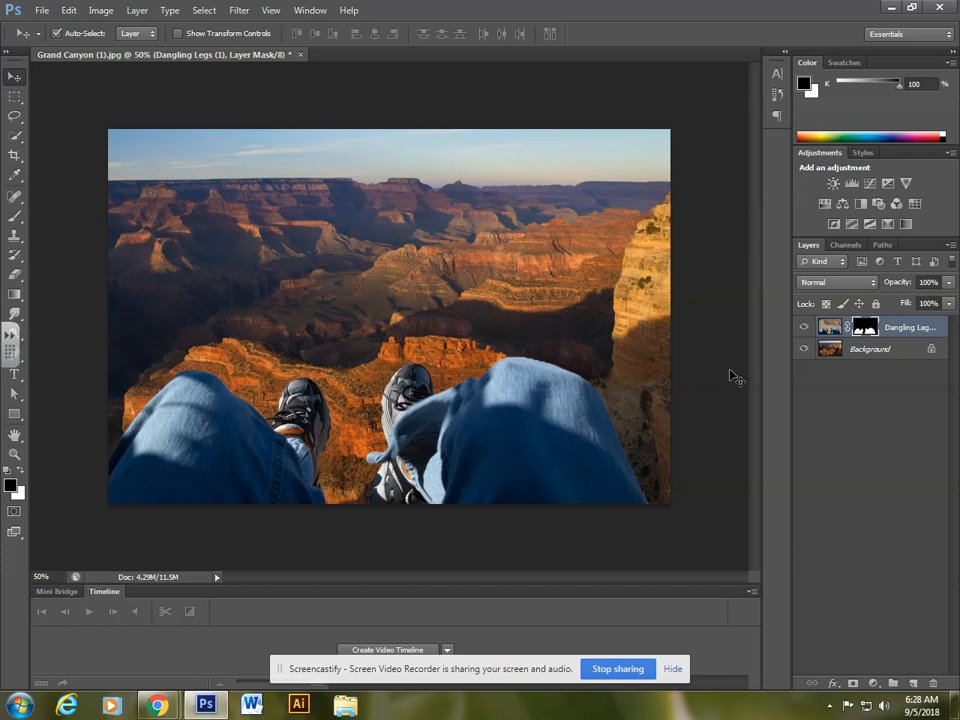
Step: Add a Photo Filter adjustment layer above the legs, using Warming Filter (85) at 65% density
left_click(874, 684)
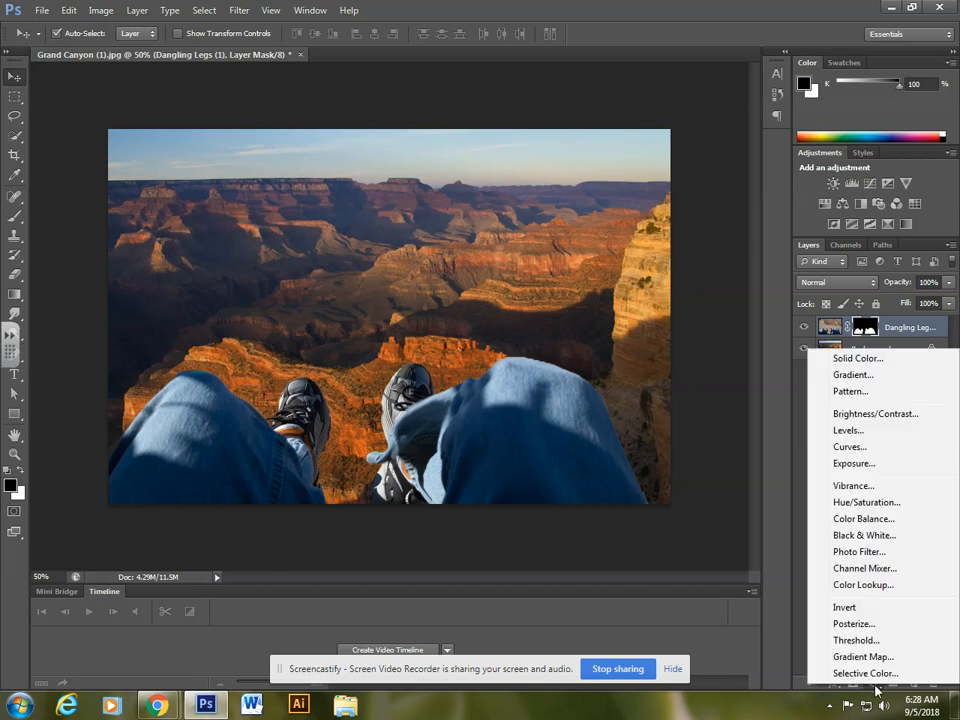
left_click(873, 553)
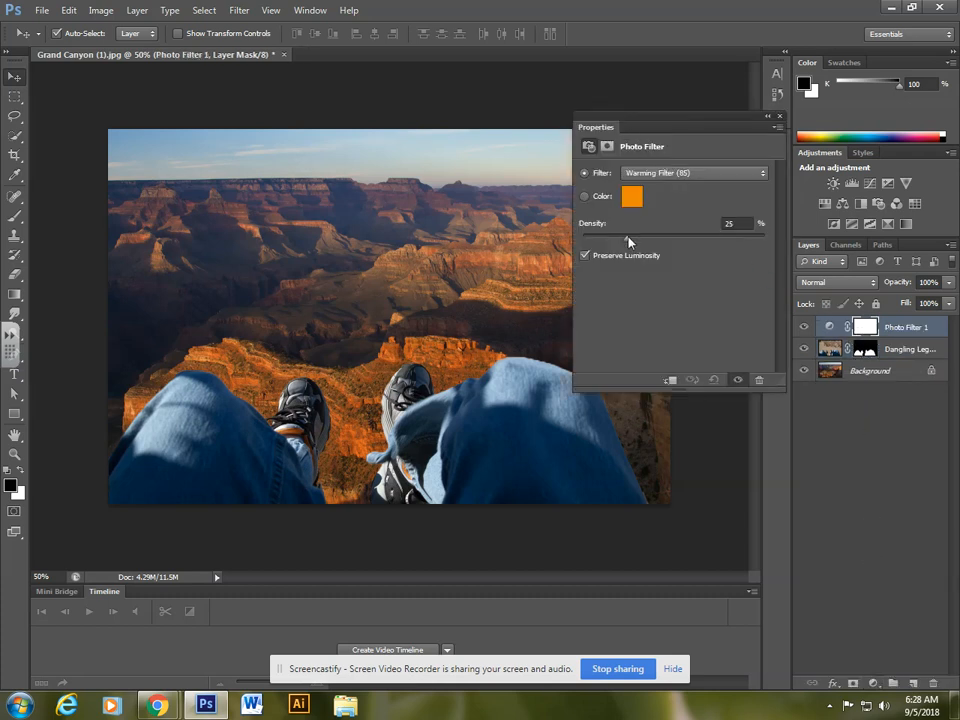
left_click(641, 178)
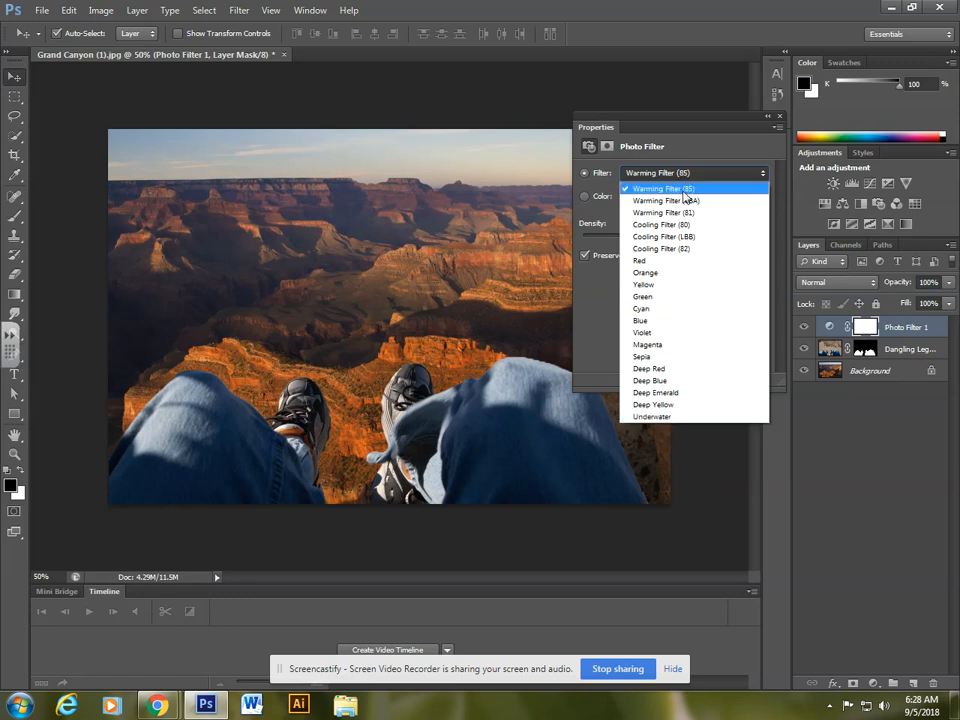
key("Escape")
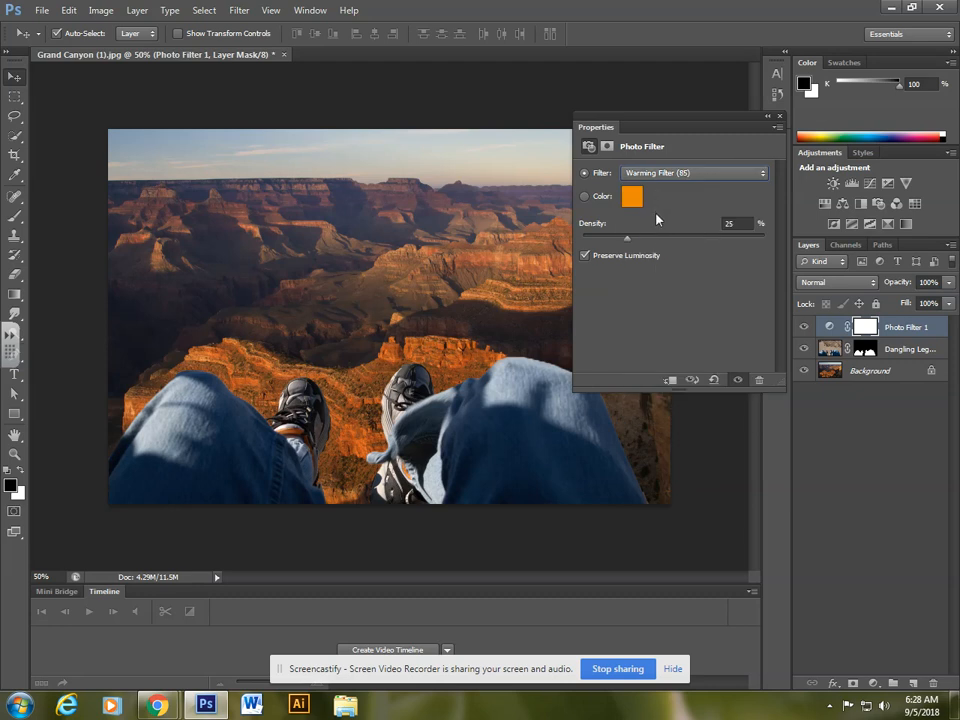
left_click_drag(630, 242, 668, 243)
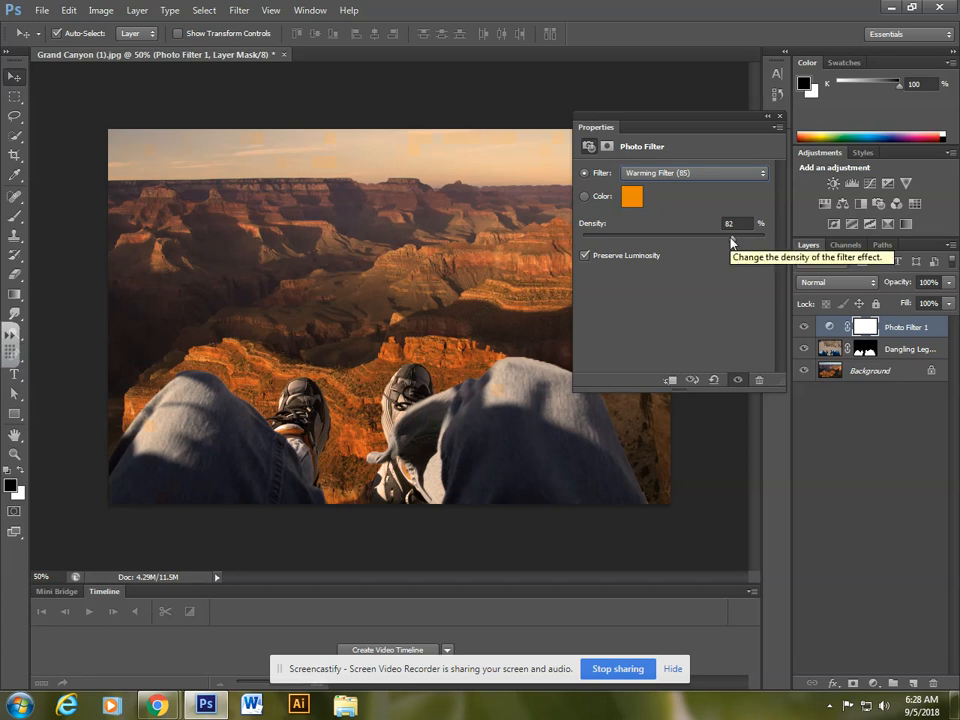
left_click_drag(731, 241, 700, 238)
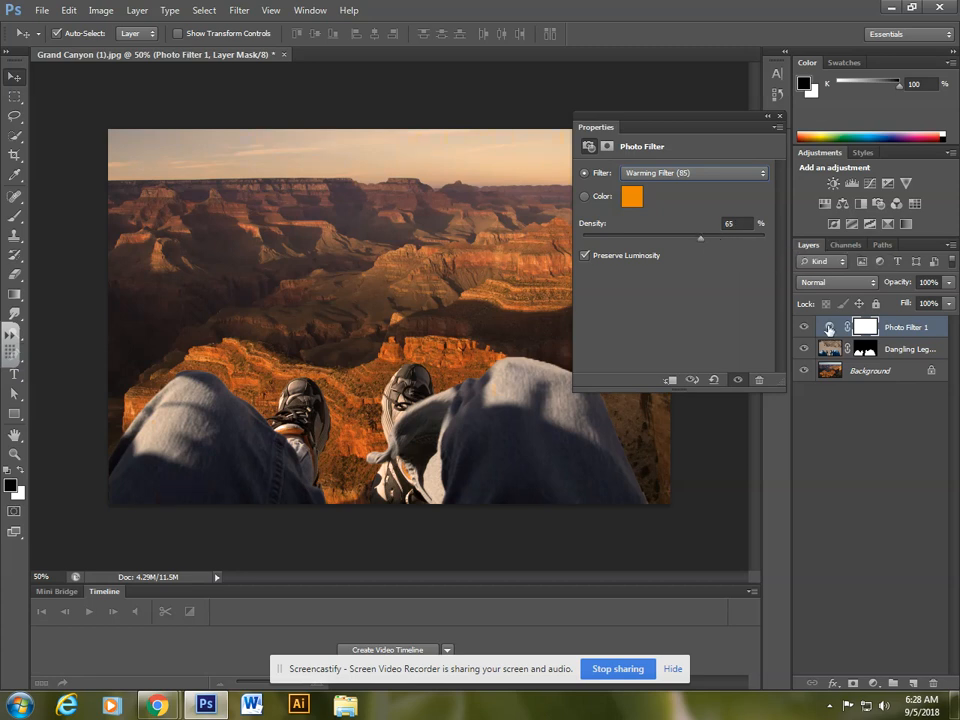
Step: Clip the Photo Filter to the dangling legs layer and increase its density for a stronger warm tint
left_click(669, 383)
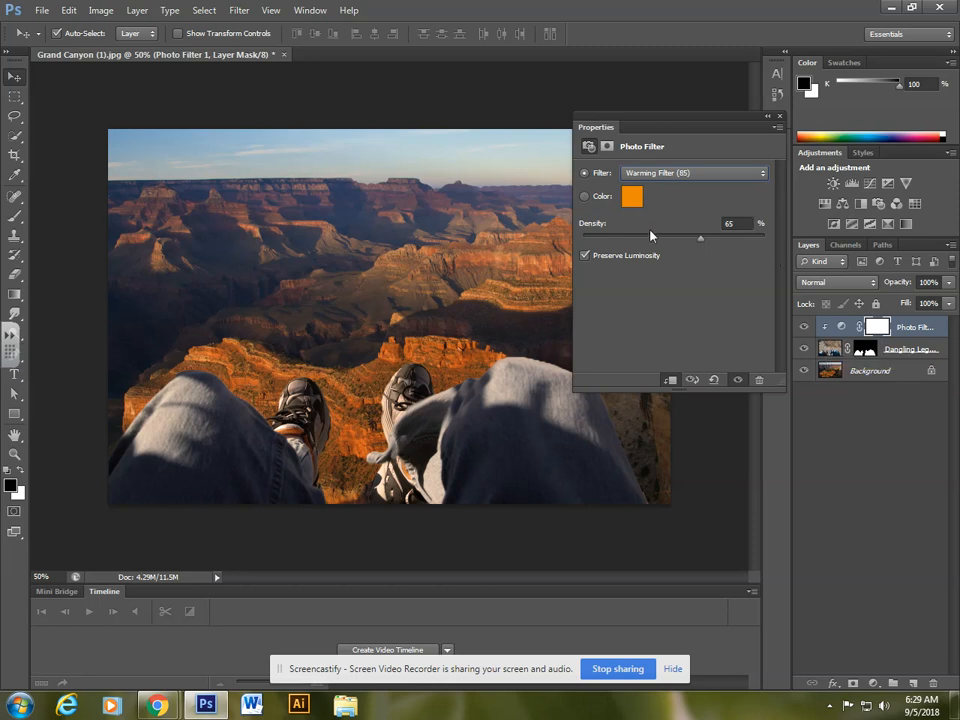
left_click_drag(655, 244, 723, 246)
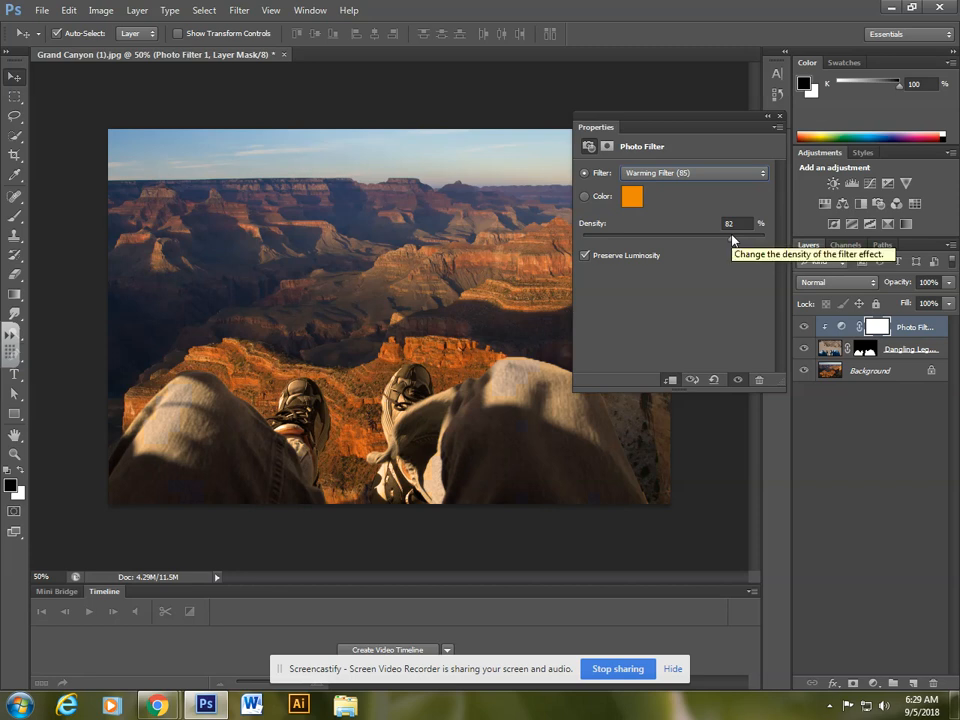
left_click_drag(732, 240, 722, 239)
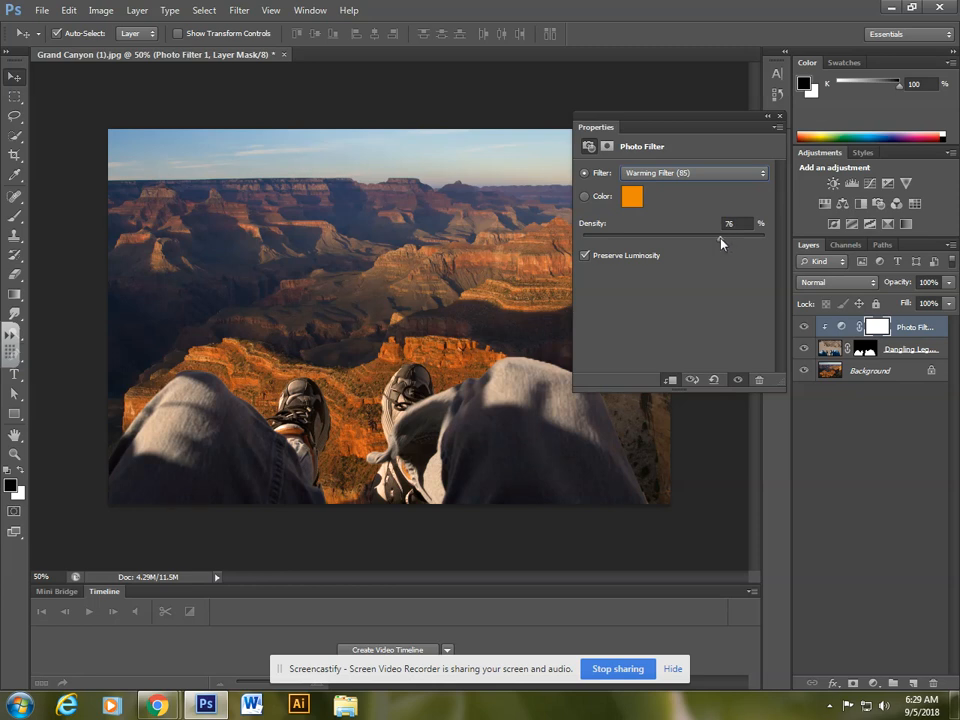
mouse_move(723, 243)
left_mouse_down()
mouse_move(767, 234)
mouse_move(732, 234)
left_mouse_up()
left_click(768, 116)
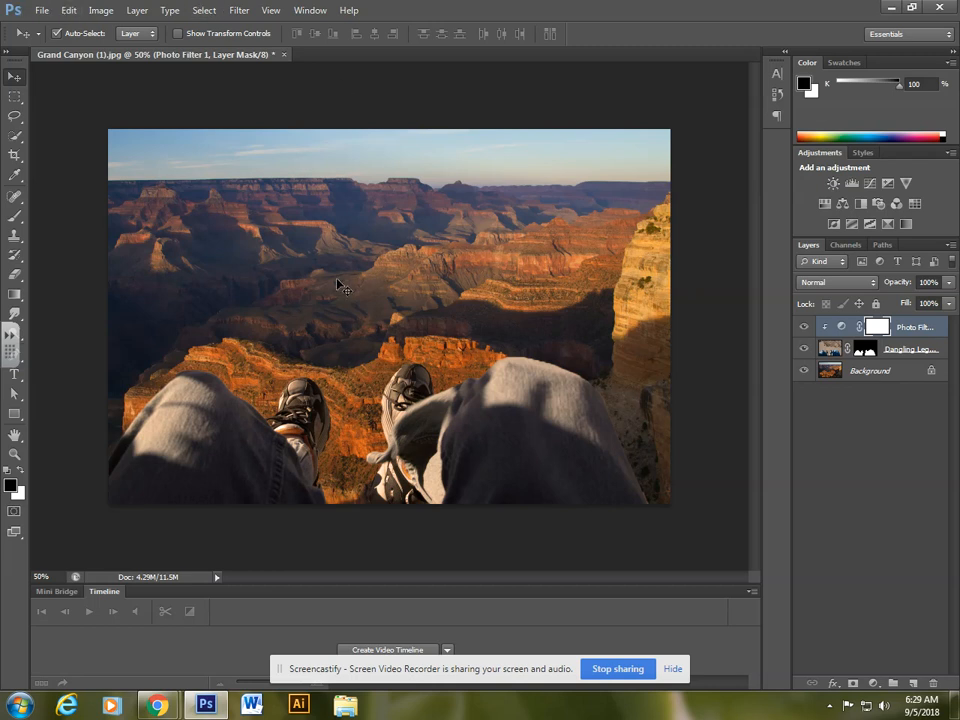
Step: Close the finished Grand Canyon composite document
left_click(287, 53)
left_click(483, 268)
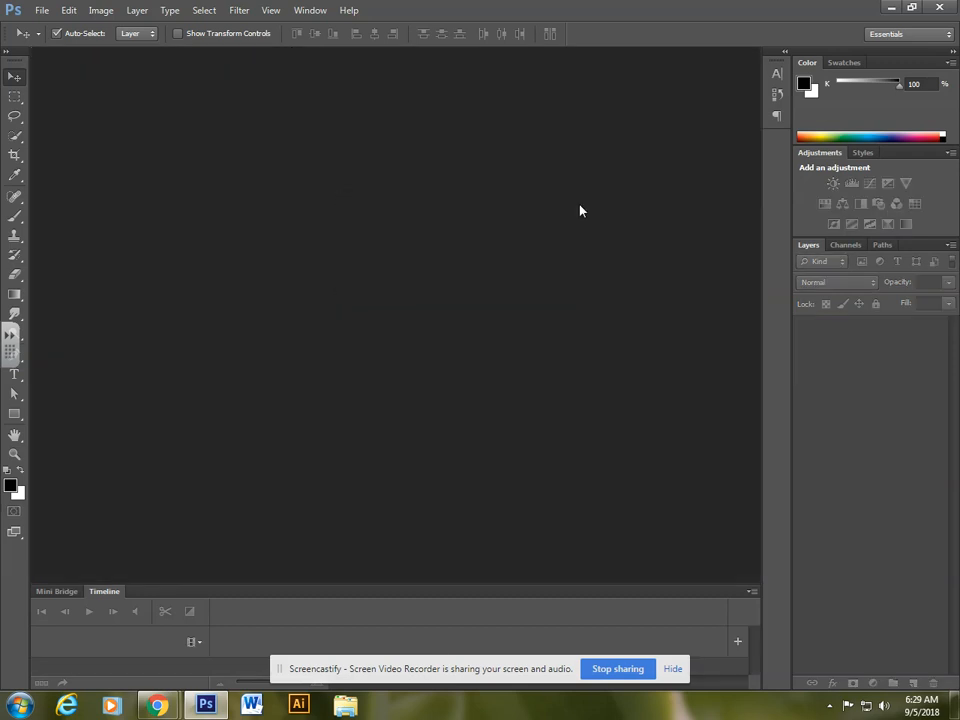
Step: Switch to Chrome and close the Dangling Legs image tab to return to the Lesson 04 (Photo filter) document
mouse_move(157, 705)
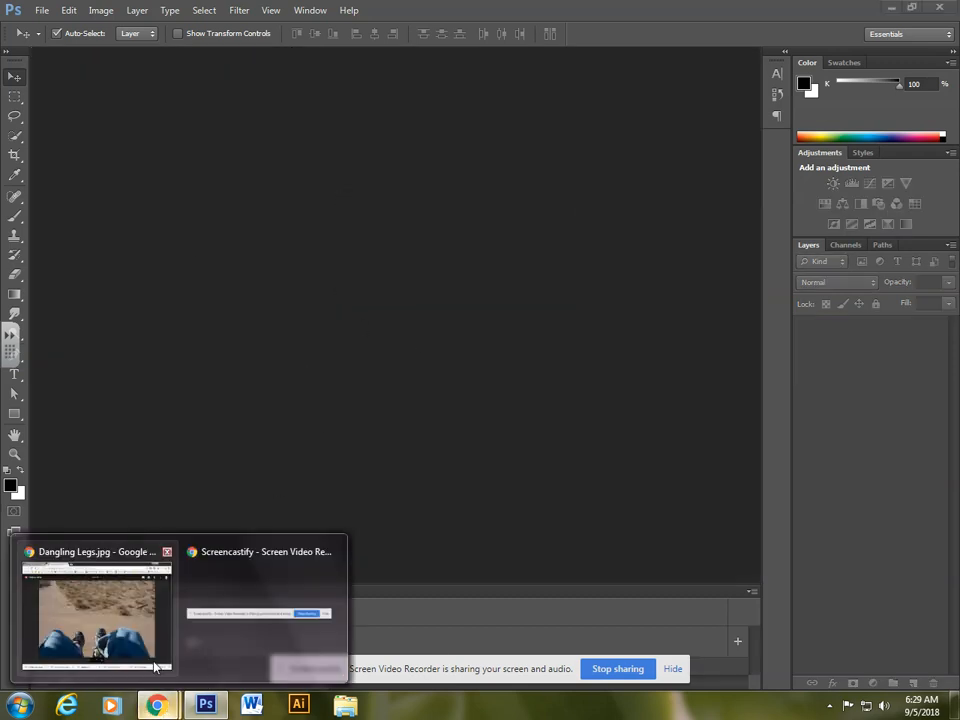
left_click(150, 665)
left_click(286, 11)
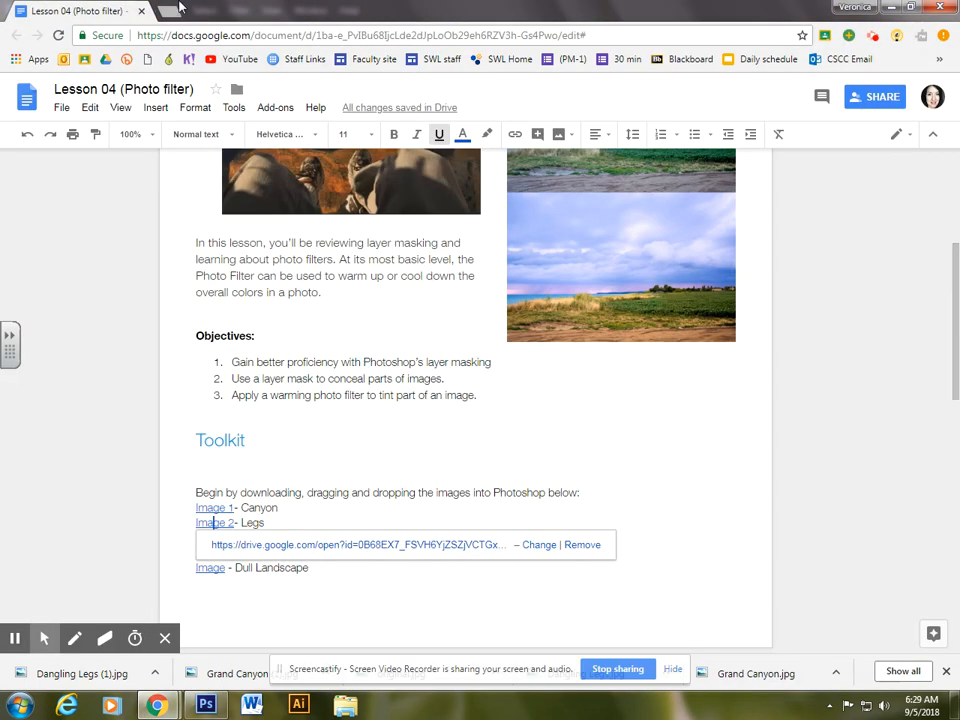
Step: Download Dull Landscape.jpg from the Part 2 image link in the lesson document and open it in Photoshop
scroll(343, 561, "down", 1)
left_click(343, 561)
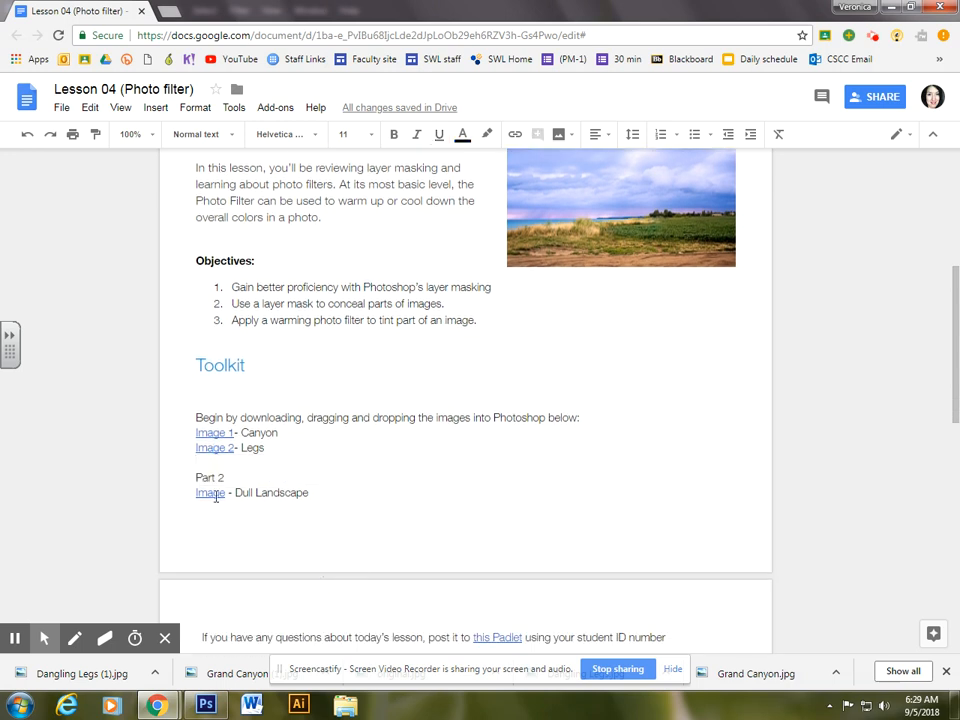
key("alt+Tab")
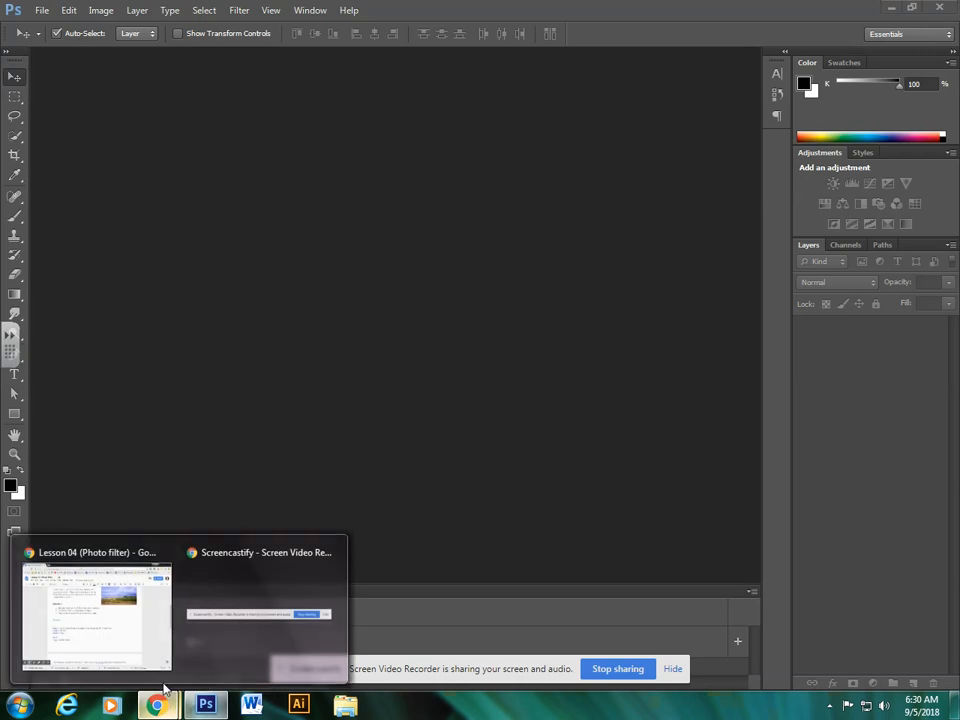
left_click(96, 615)
left_click(215, 494)
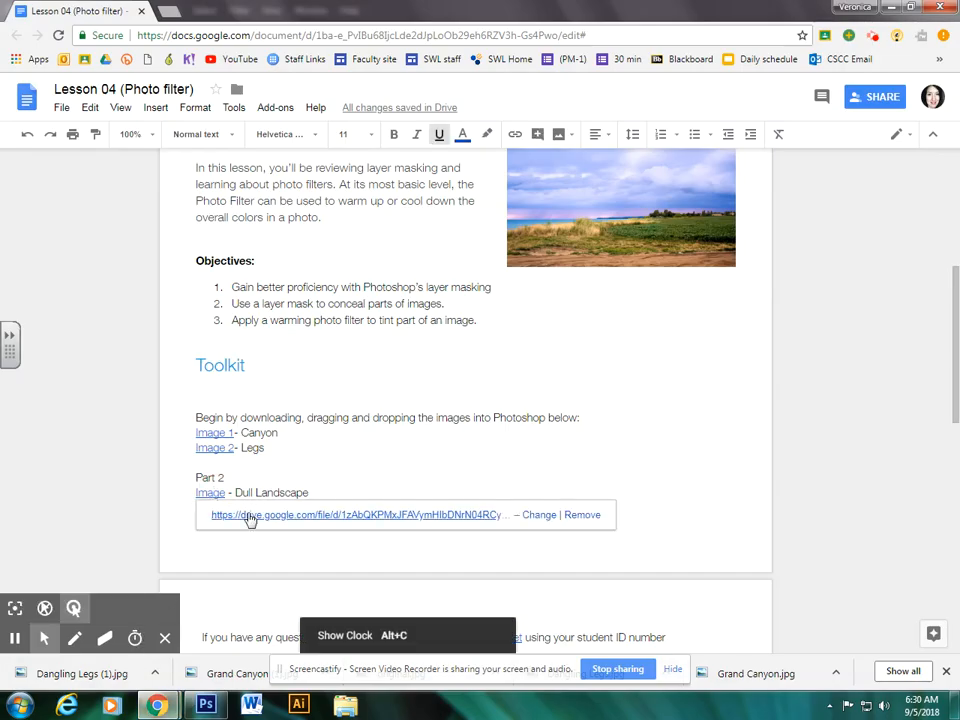
left_click(249, 520)
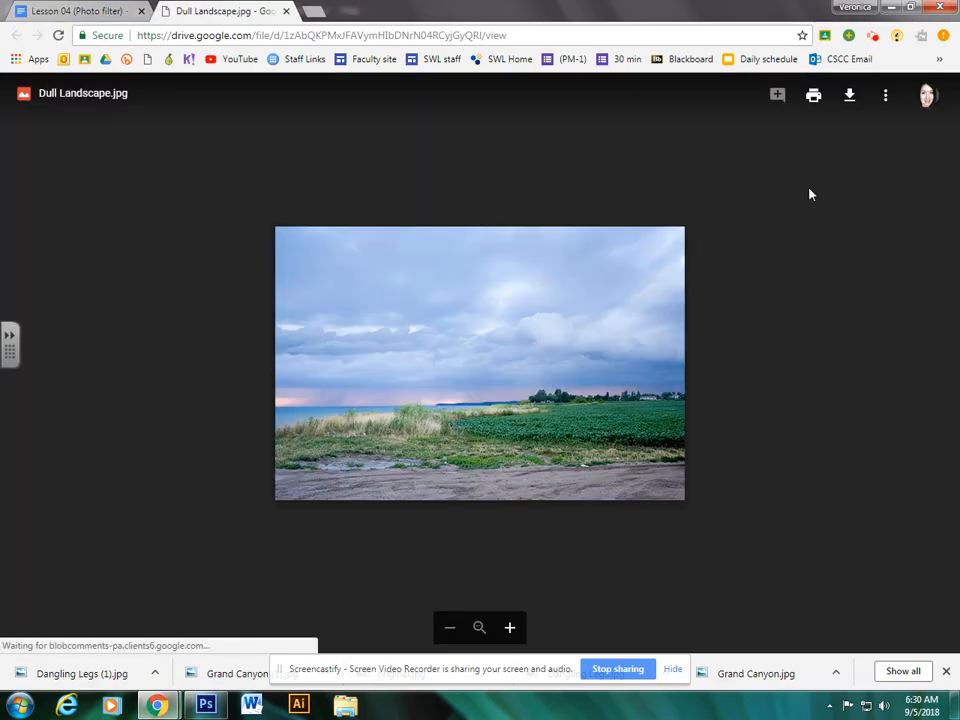
left_click(851, 97)
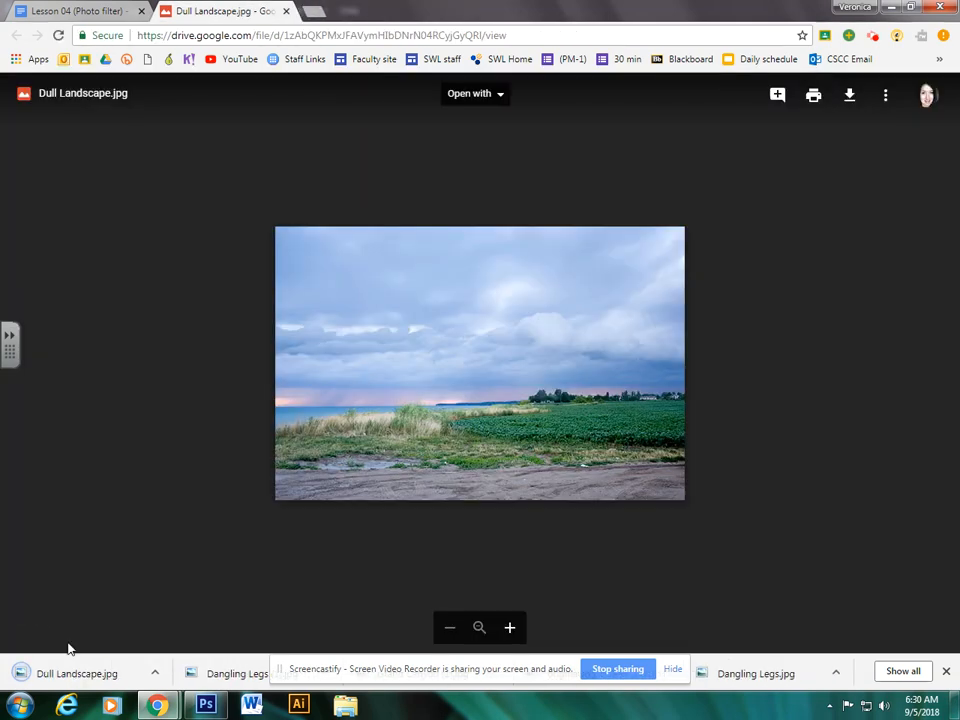
left_click_drag(71, 671, 426, 317)
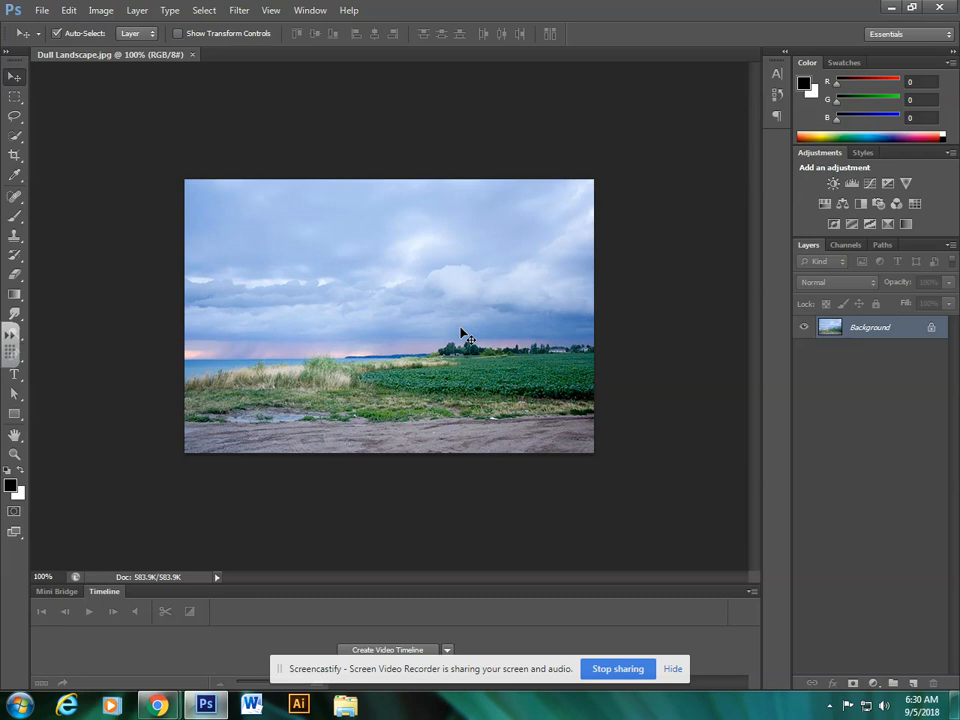
Step: Select the entire sky down to the horizon with the Quick Selection tool, enlarging its brush to 60
left_click(17, 136)
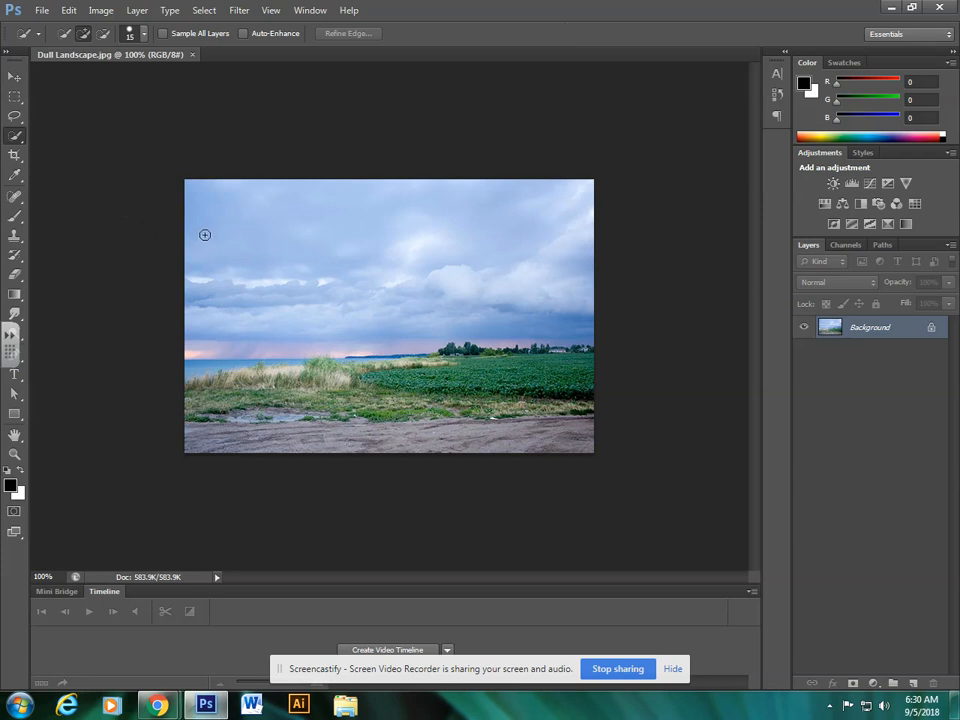
mouse_move(201, 214)
left_mouse_down()
mouse_move(211, 293)
mouse_move(326, 298)
left_mouse_up()
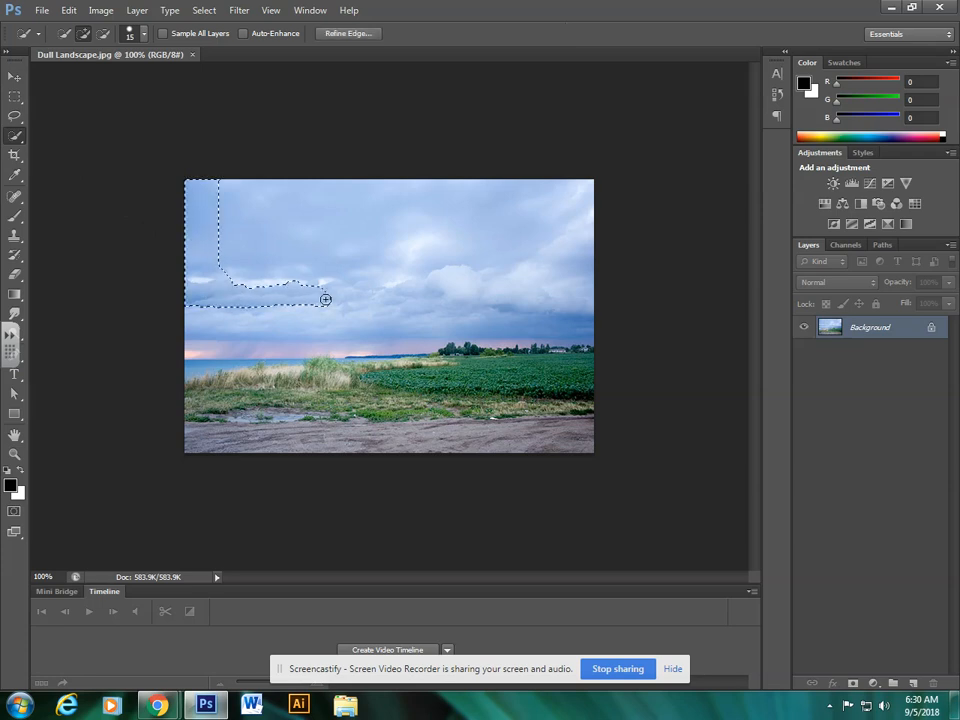
key("bracketright")
key("bracketright")
key("bracketright")
key("bracketright")
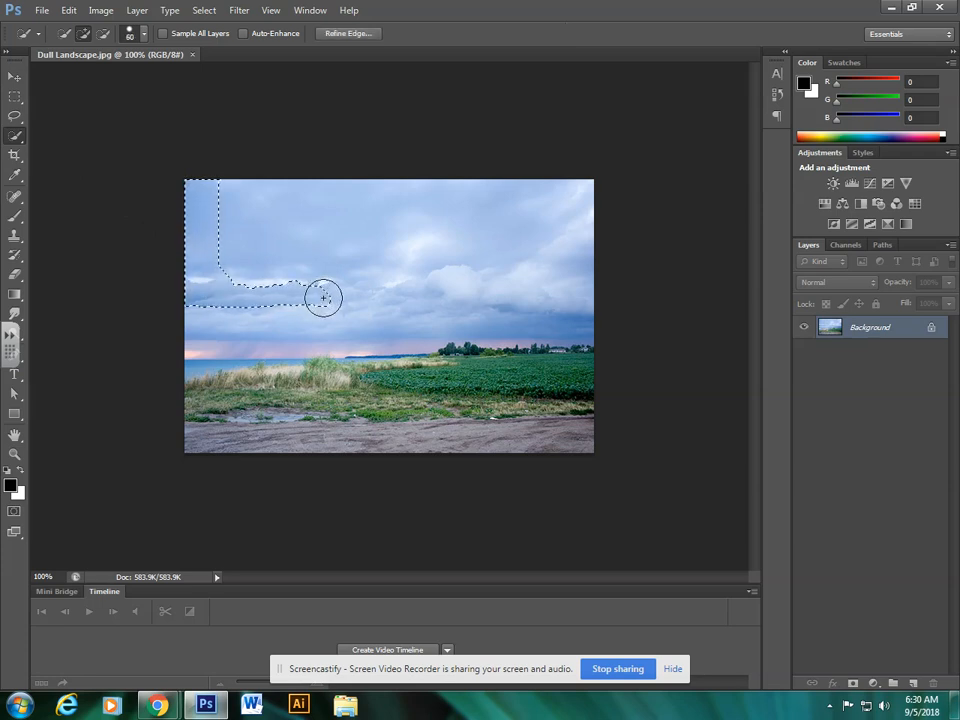
mouse_move(229, 312)
left_mouse_down()
mouse_move(361, 299)
mouse_move(538, 305)
left_mouse_up()
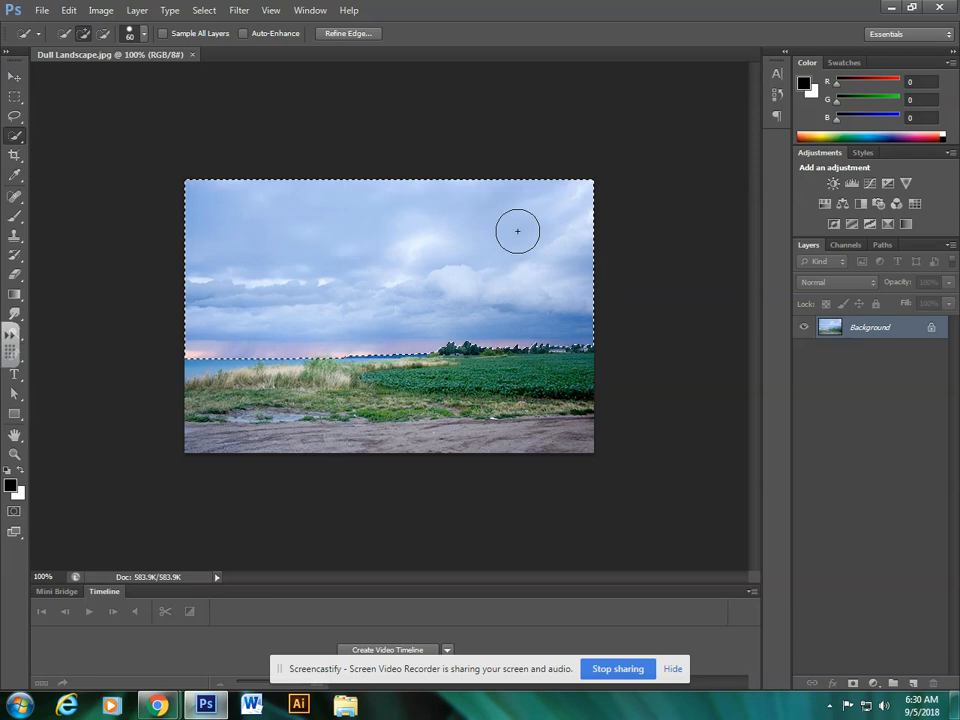
Step: Add a Photo Filter adjustment layer to the selected sky, using the Magenta filter at 30% density
left_click(874, 686)
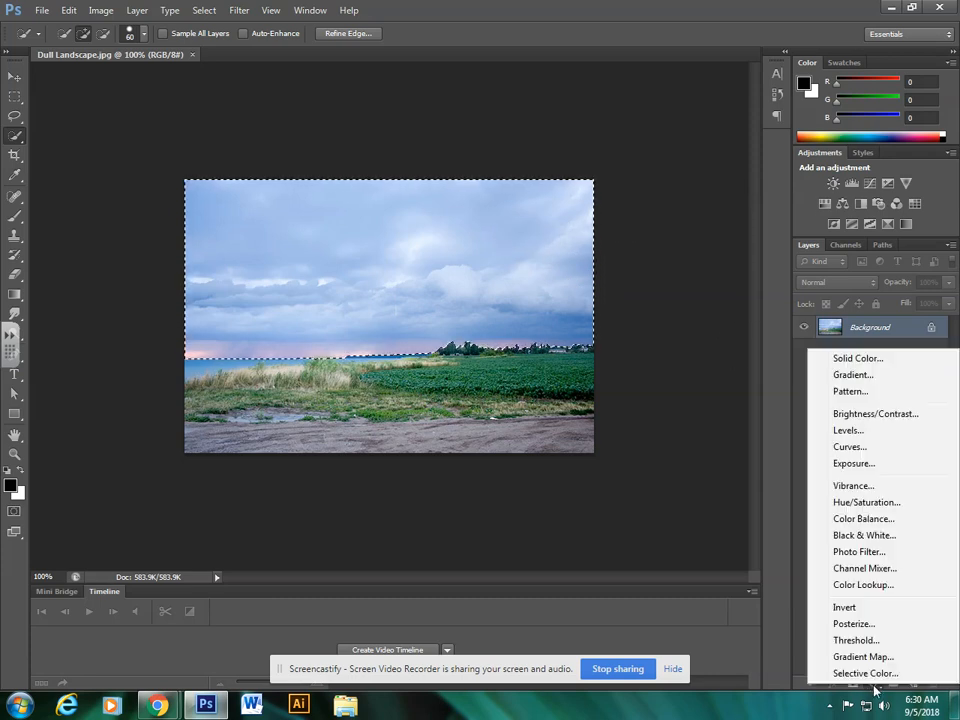
left_click(880, 551)
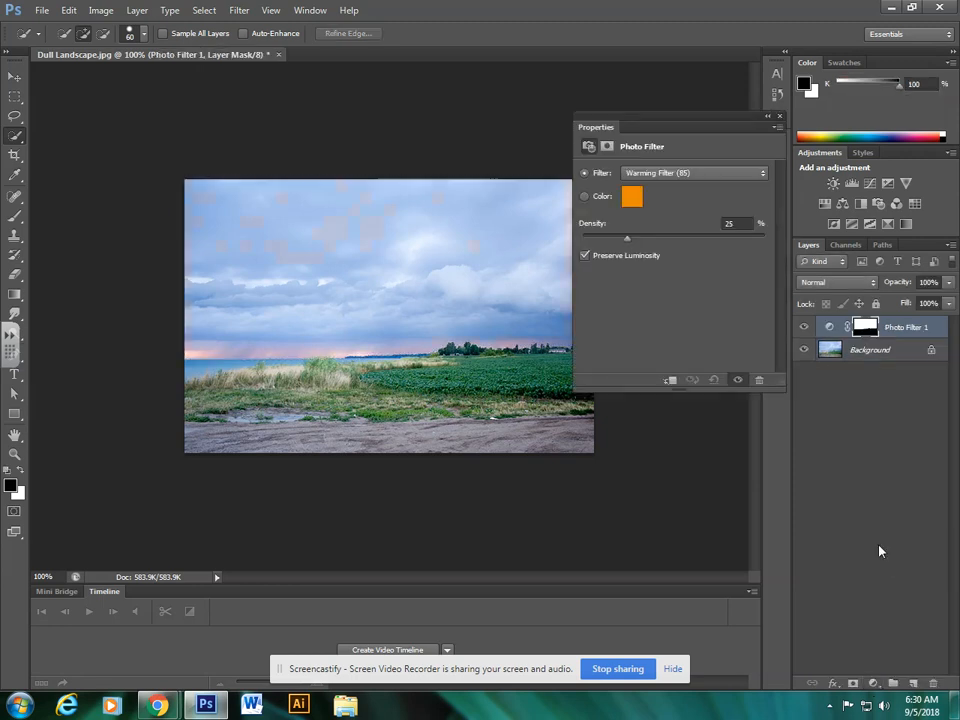
left_click(726, 177)
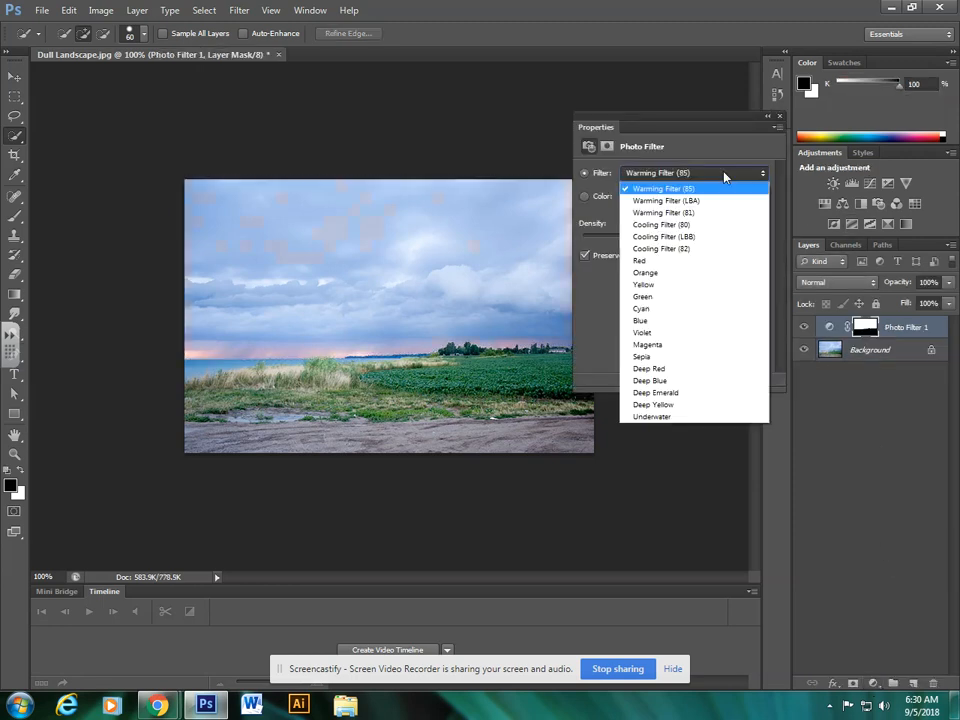
left_click(674, 345)
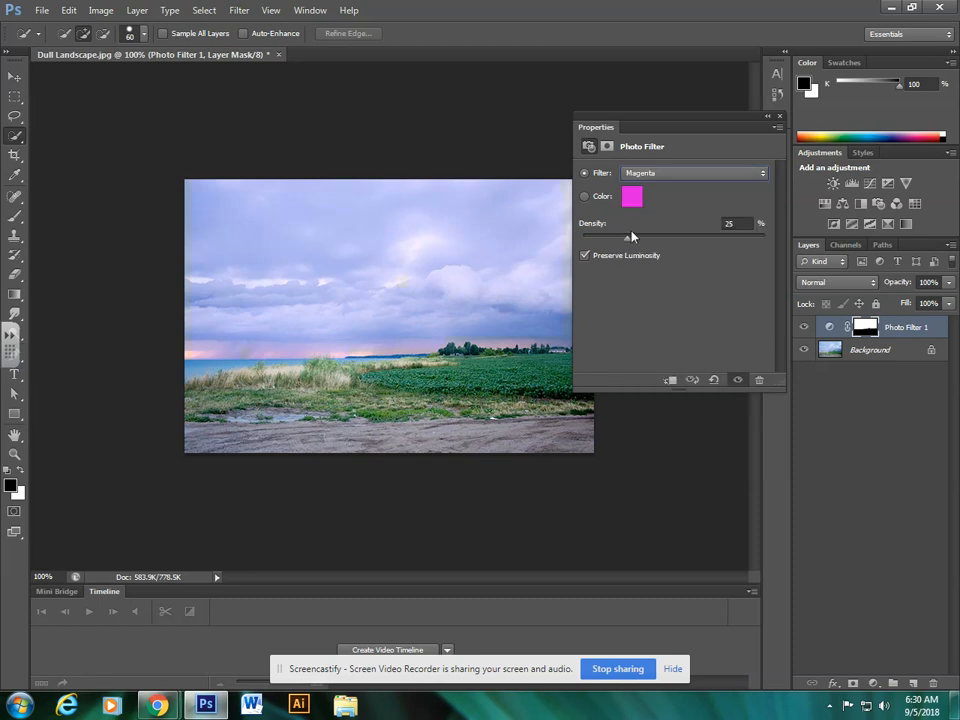
left_click_drag(631, 237, 705, 241)
mouse_move(615, 242)
left_mouse_down()
mouse_move(573, 245)
mouse_move(633, 240)
left_mouse_up()
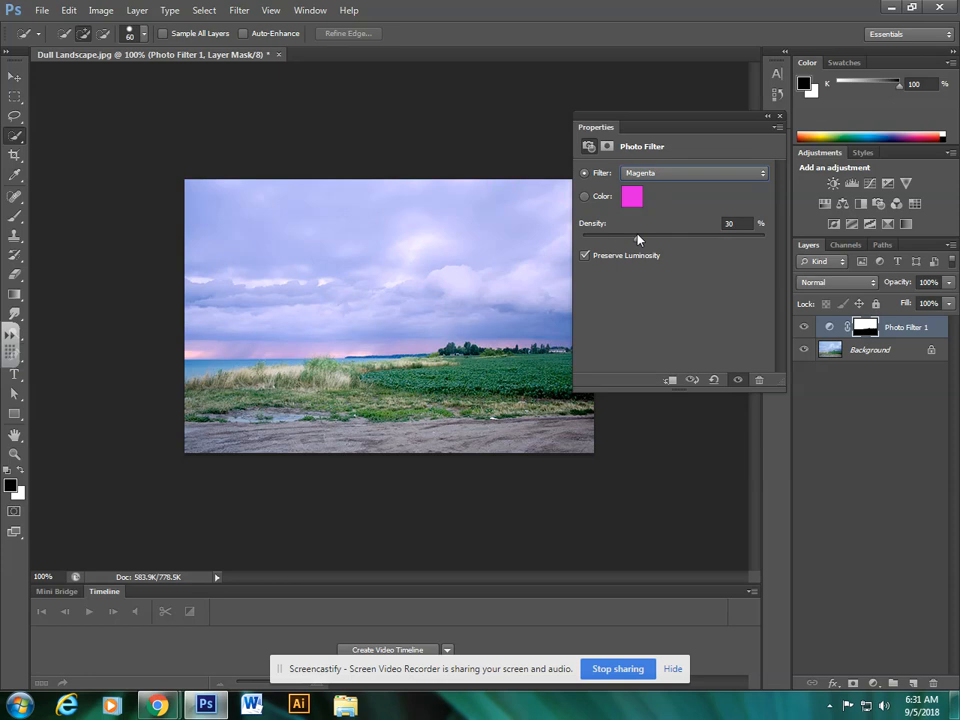
left_click(776, 121)
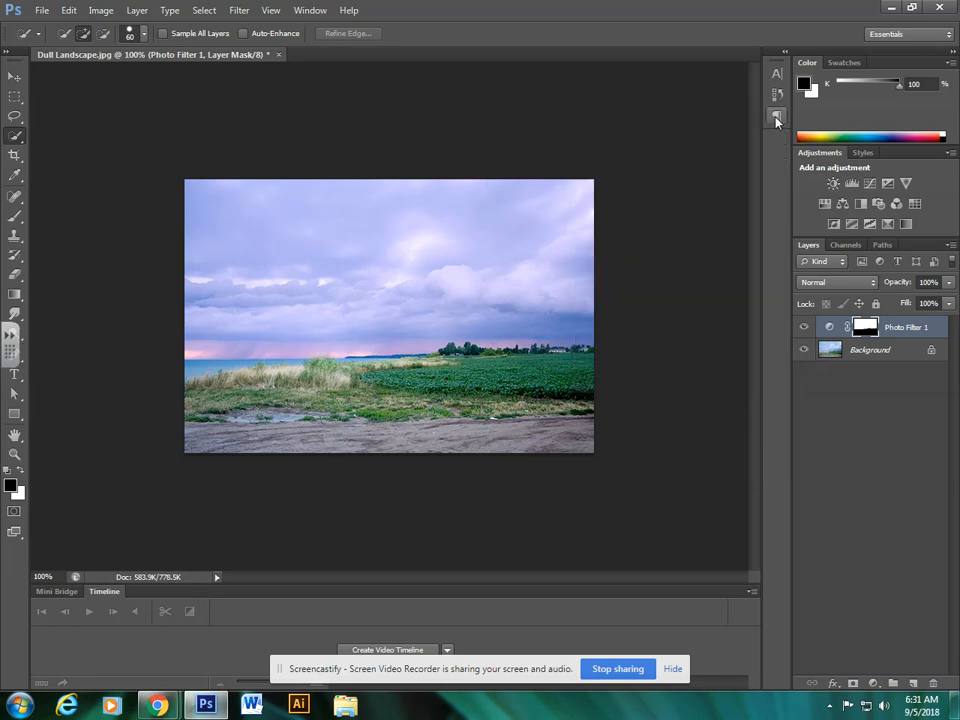
Step: Select the land and water on the Background layer and add a Photo Filter adjustment there, using Warming Filter (85) at 80% density
left_click(862, 351)
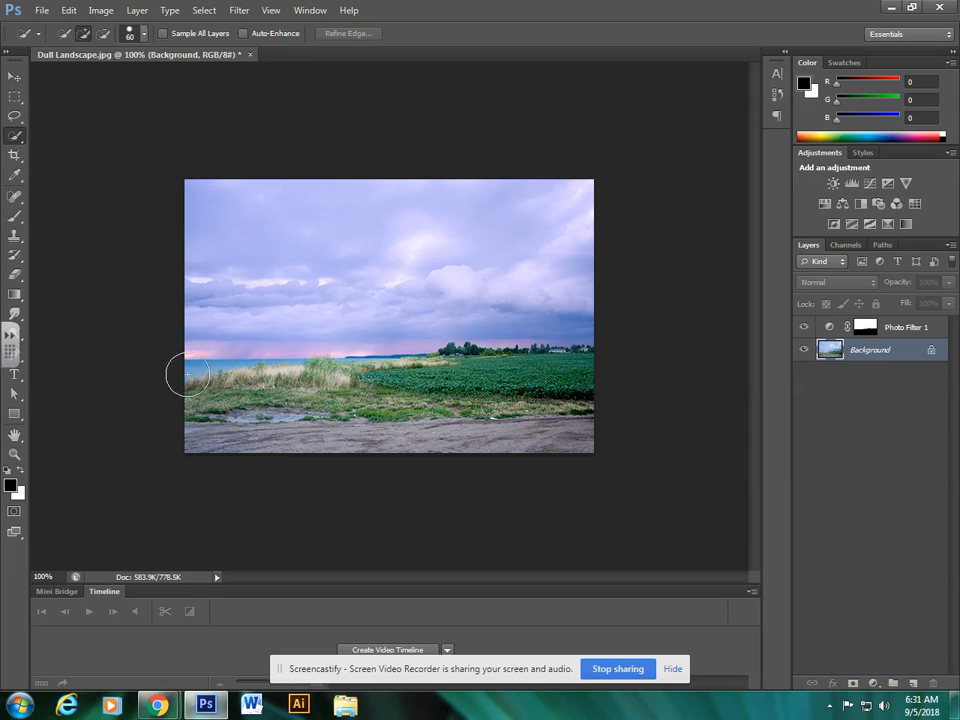
mouse_move(200, 394)
left_mouse_down()
mouse_move(455, 400)
mouse_move(439, 377)
mouse_move(476, 371)
mouse_move(557, 386)
mouse_move(553, 373)
mouse_move(604, 395)
left_mouse_up()
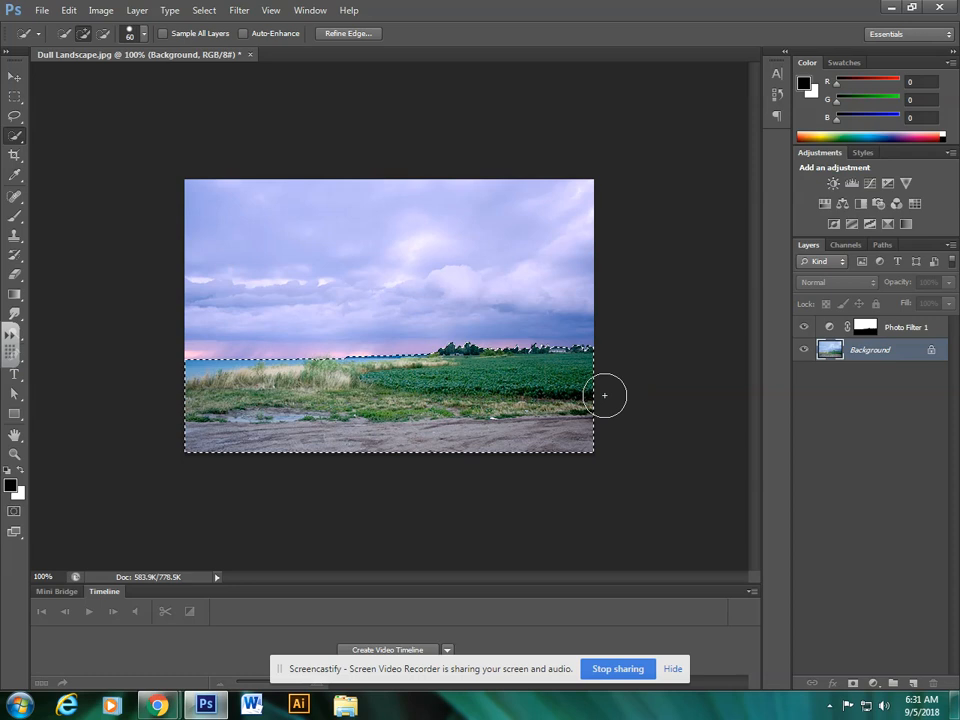
left_click(876, 682)
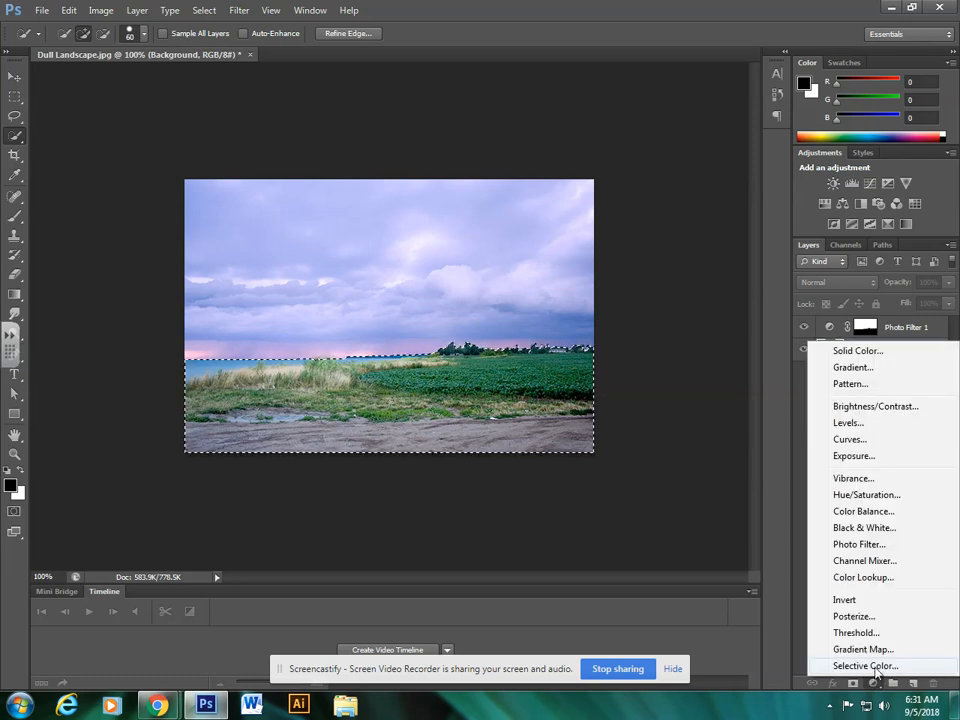
left_click(865, 545)
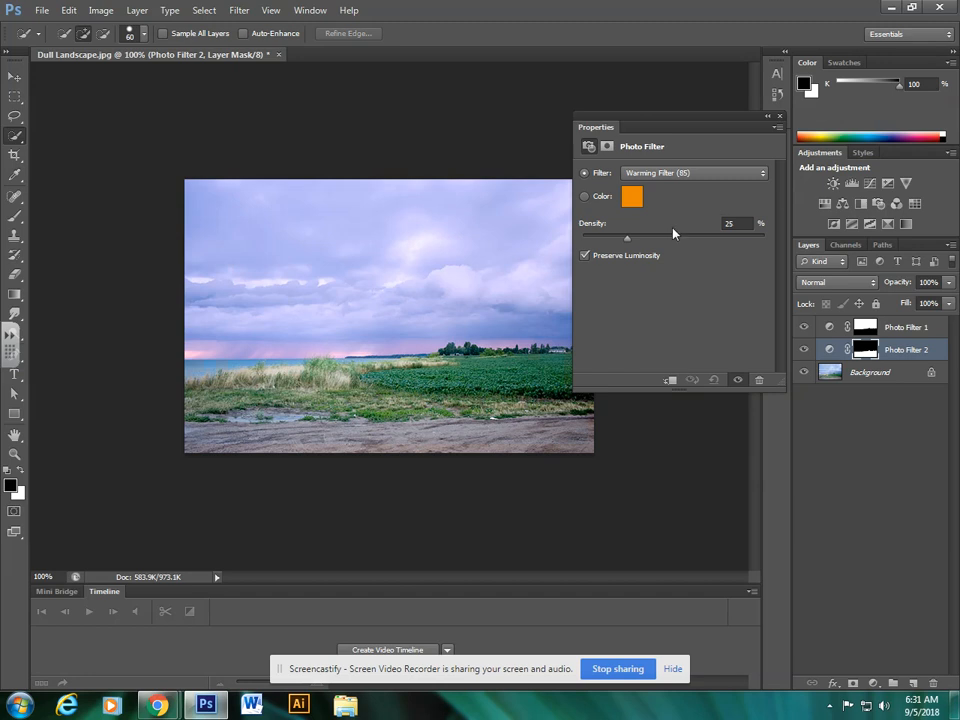
left_click_drag(628, 240, 700, 244)
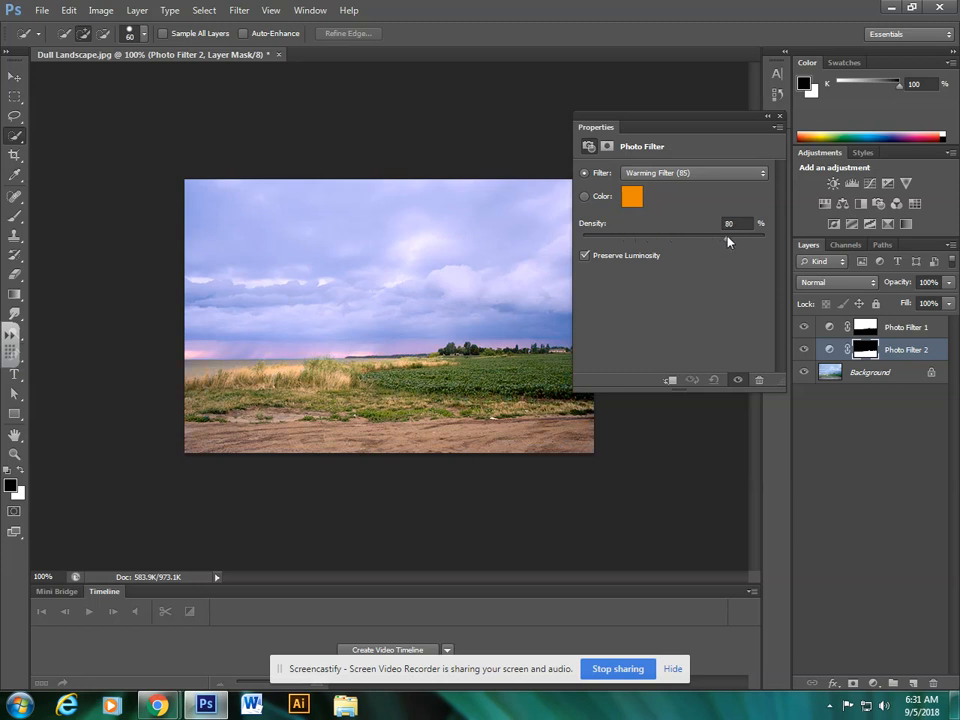
left_click(779, 113)
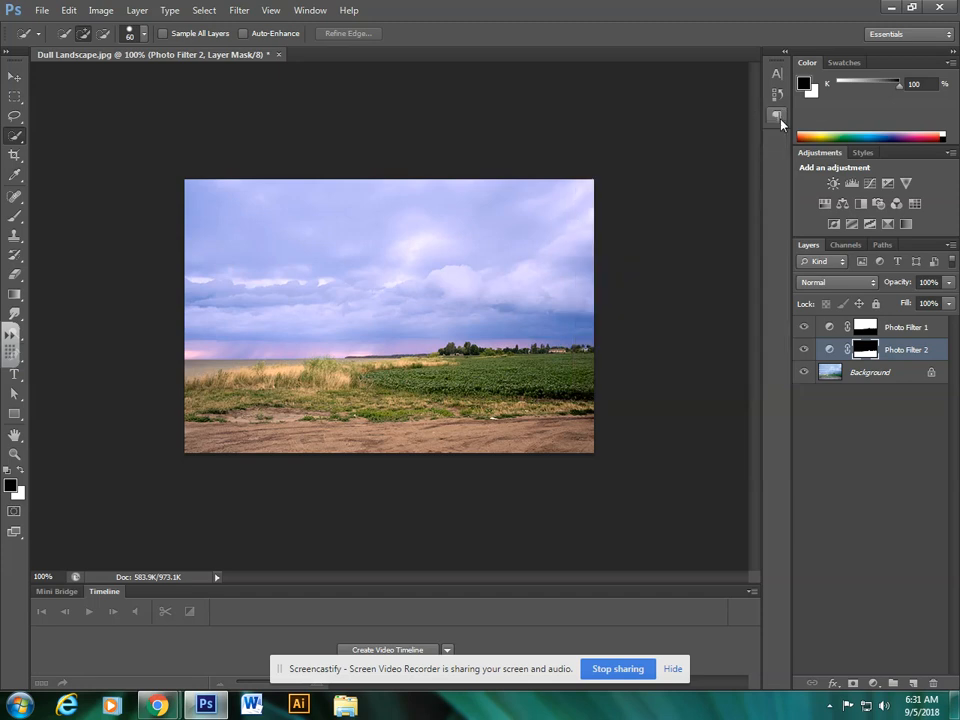
Step: Toggle the warming filter layer's visibility to compare the foreground with and without the tint
left_click(805, 351)
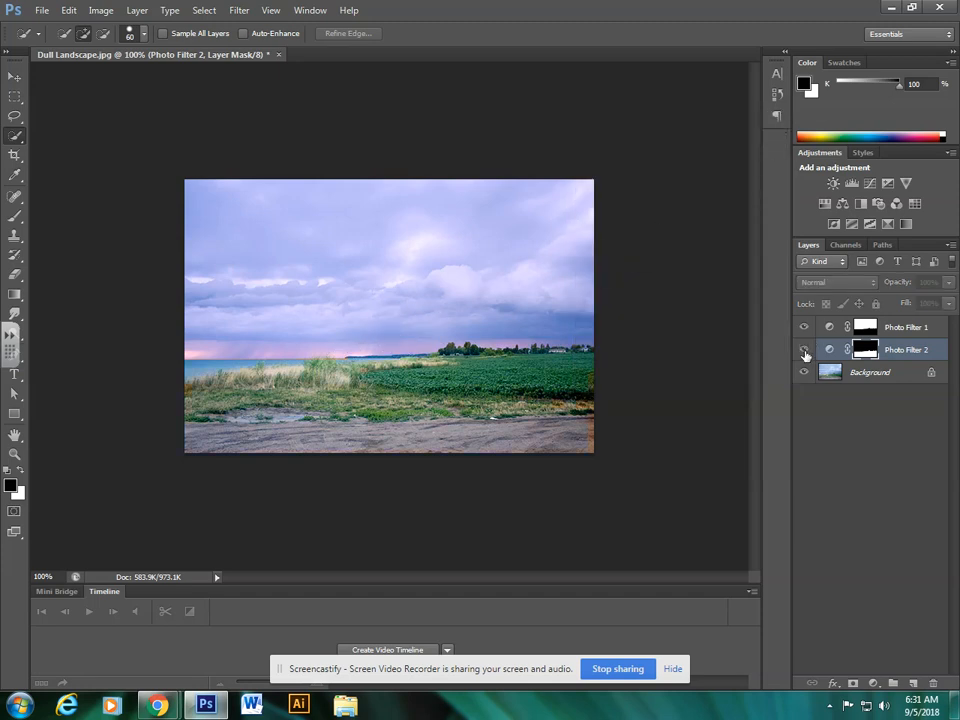
left_click(805, 351)
left_click(805, 351)
left_click(805, 351)
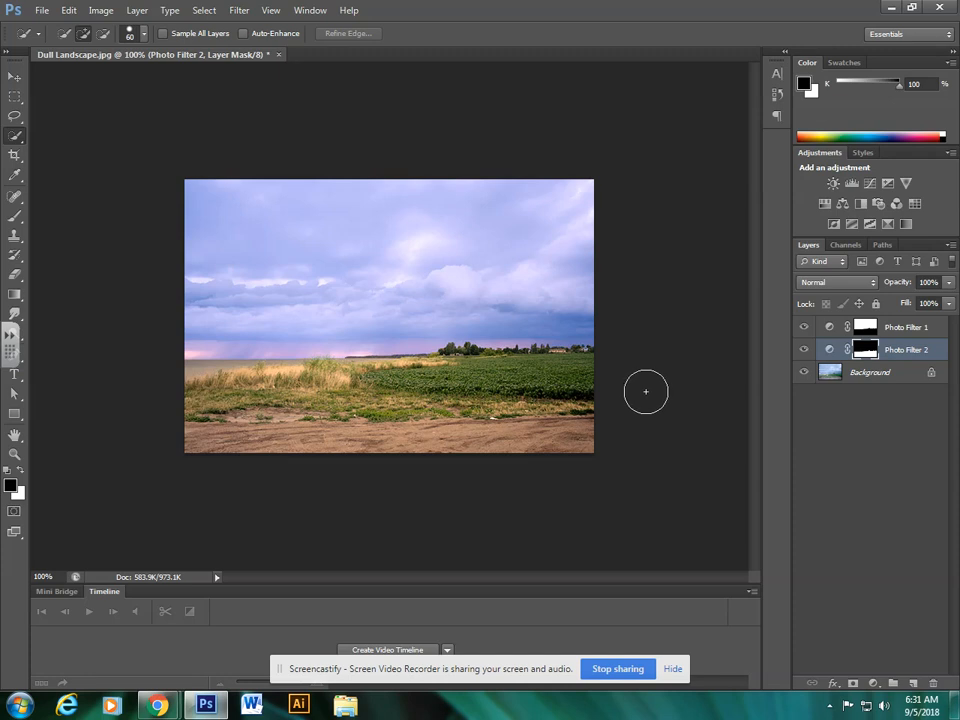
Step: Choose the Brush tool at 5 px and lower its hardness for soft edges
left_click(13, 218)
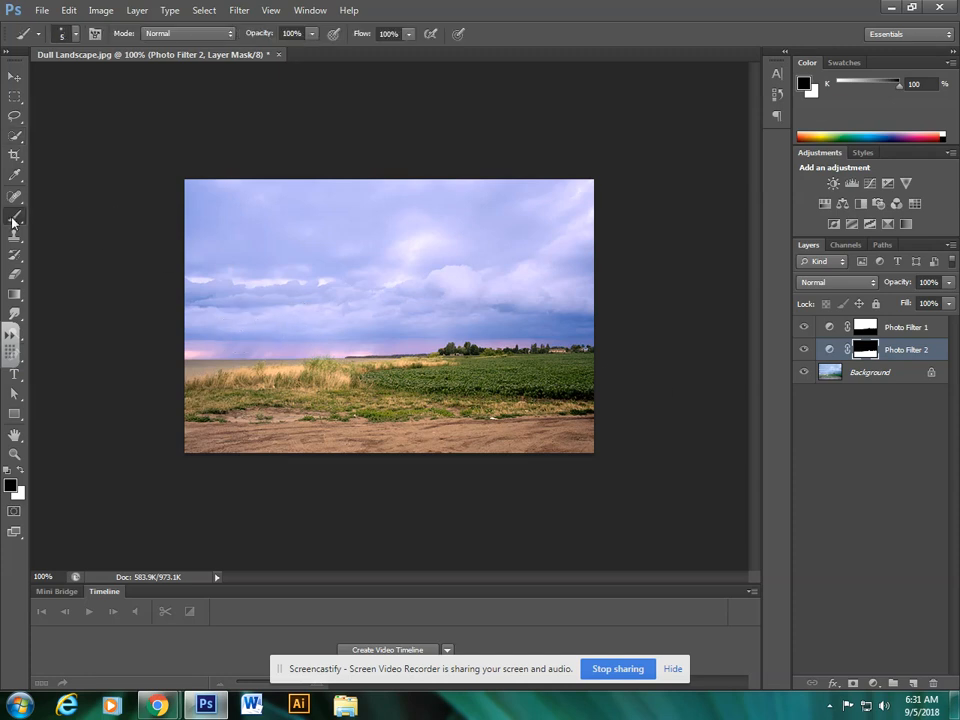
left_click(76, 35)
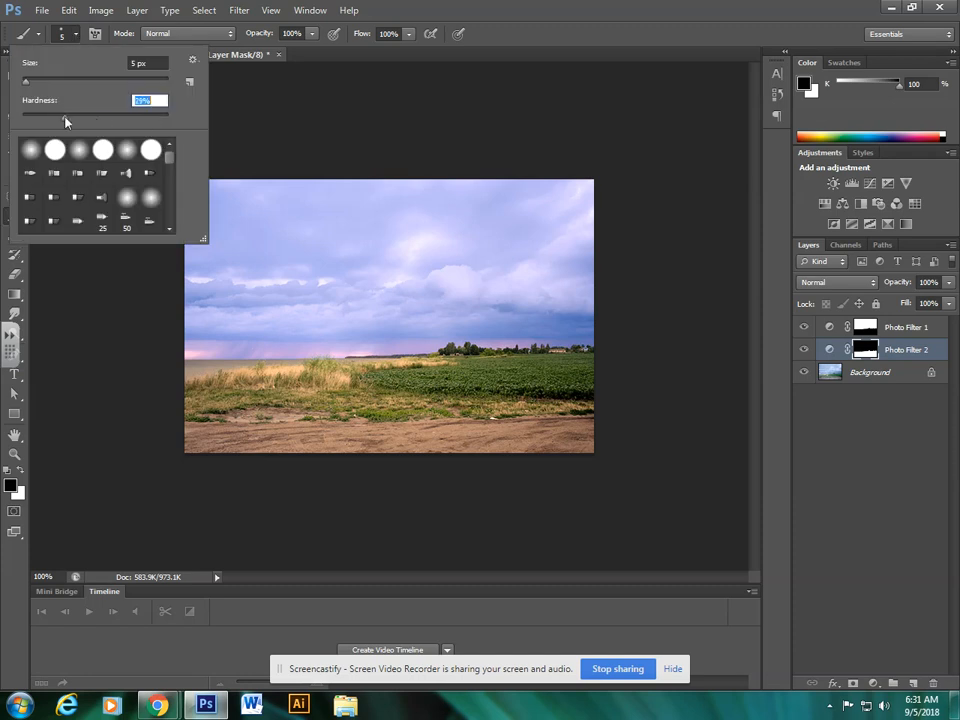
left_click_drag(43, 122, 35, 119)
left_click(398, 7)
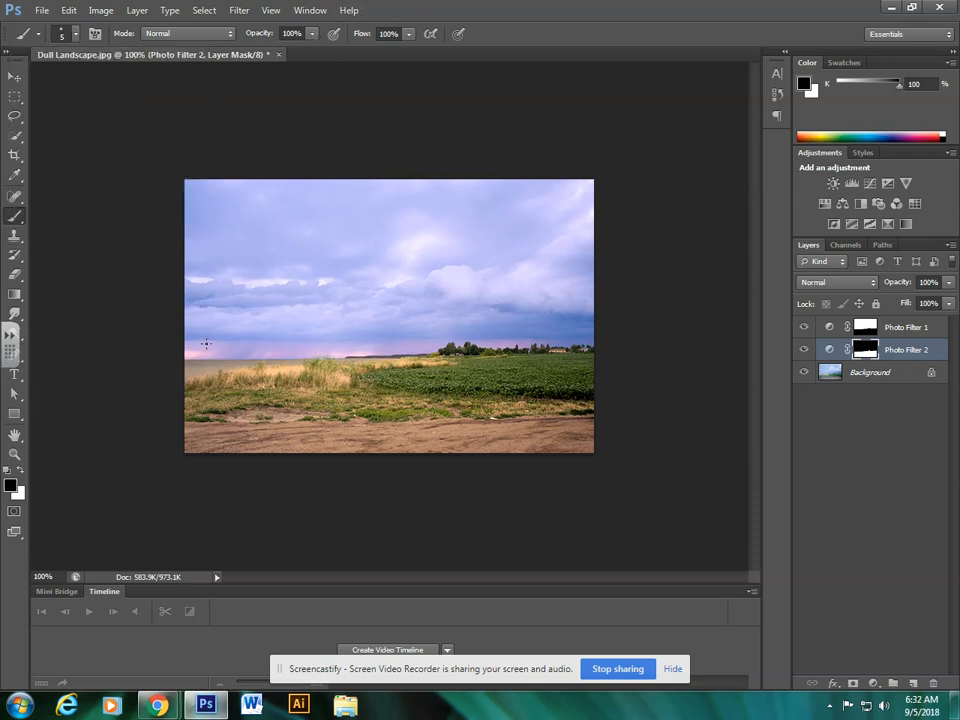
Step: Paint black on the warming filter's layer mask over the open water beside the grass to remove the warm tint
key("ctrl+plus")
key("ctrl+plus")
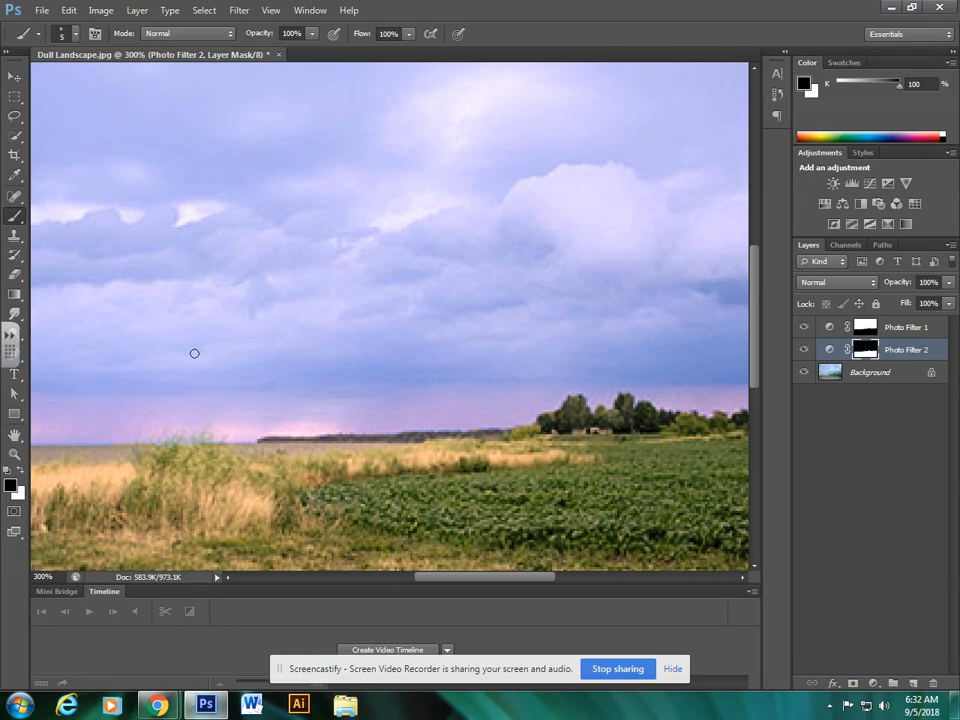
left_click_drag(178, 387, 572, 289)
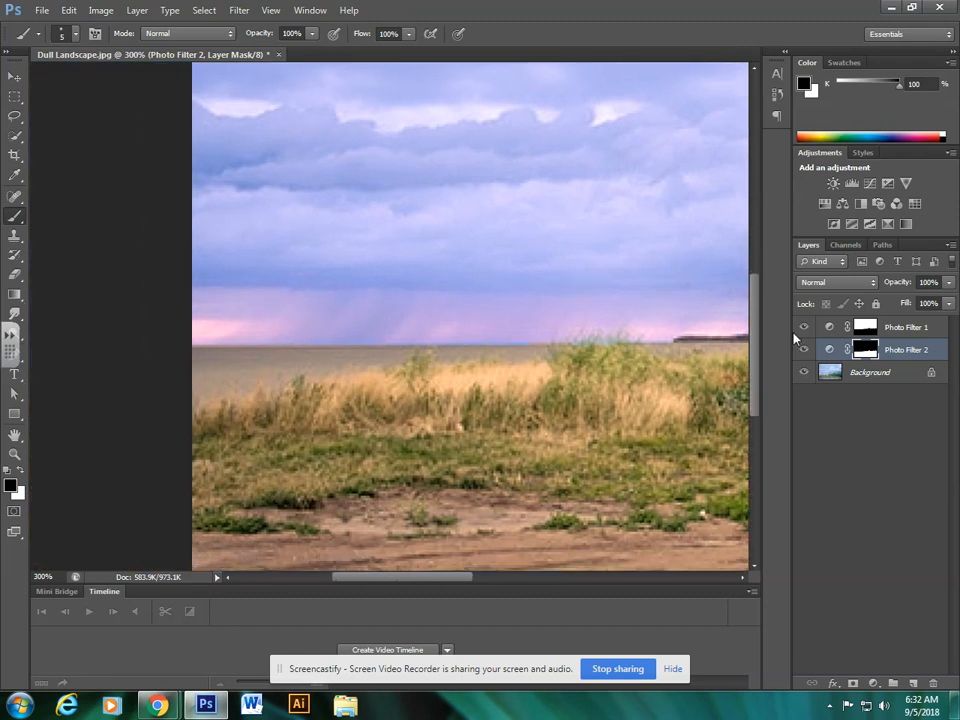
left_click(901, 357)
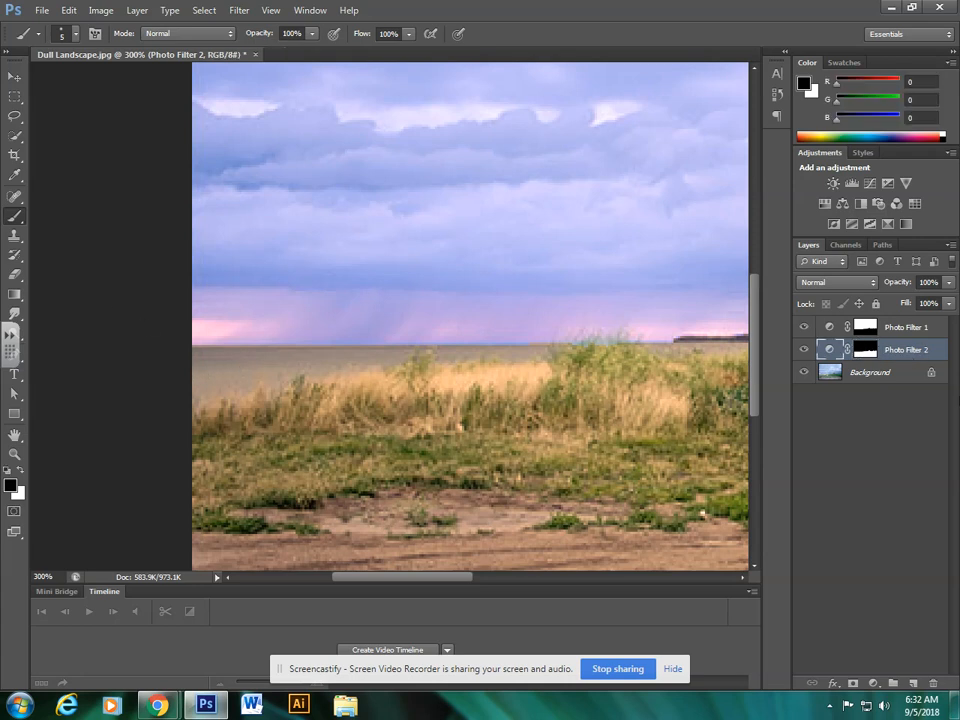
left_click(862, 350)
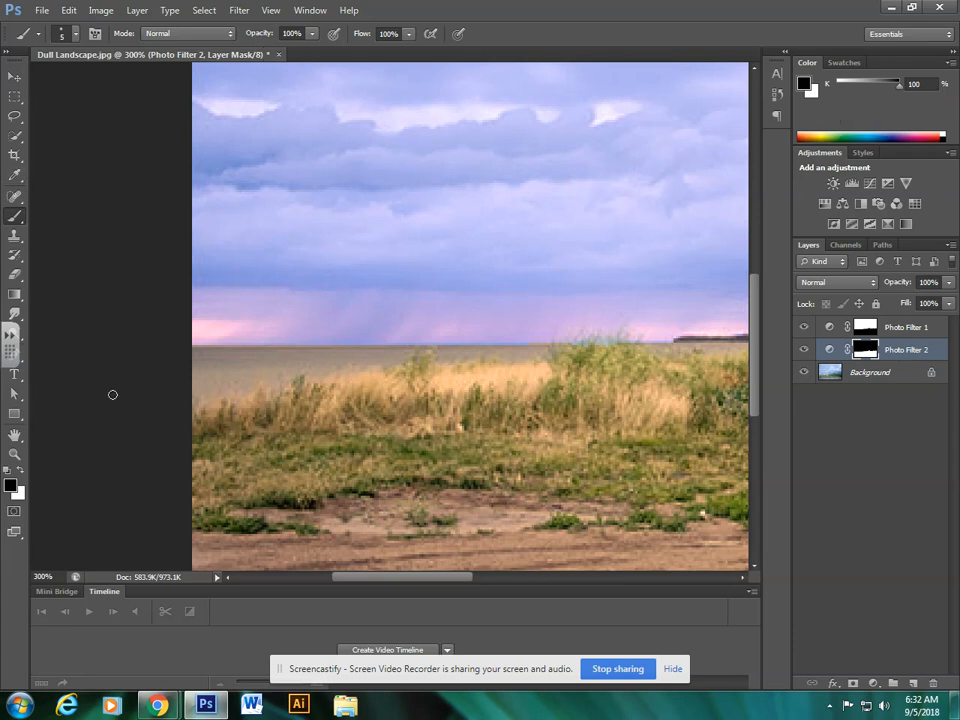
mouse_move(217, 362)
left_mouse_down()
mouse_move(262, 362)
mouse_move(185, 354)
mouse_move(288, 354)
mouse_move(213, 361)
mouse_move(227, 363)
mouse_move(184, 376)
mouse_move(232, 371)
mouse_move(180, 390)
mouse_move(305, 359)
left_mouse_up()
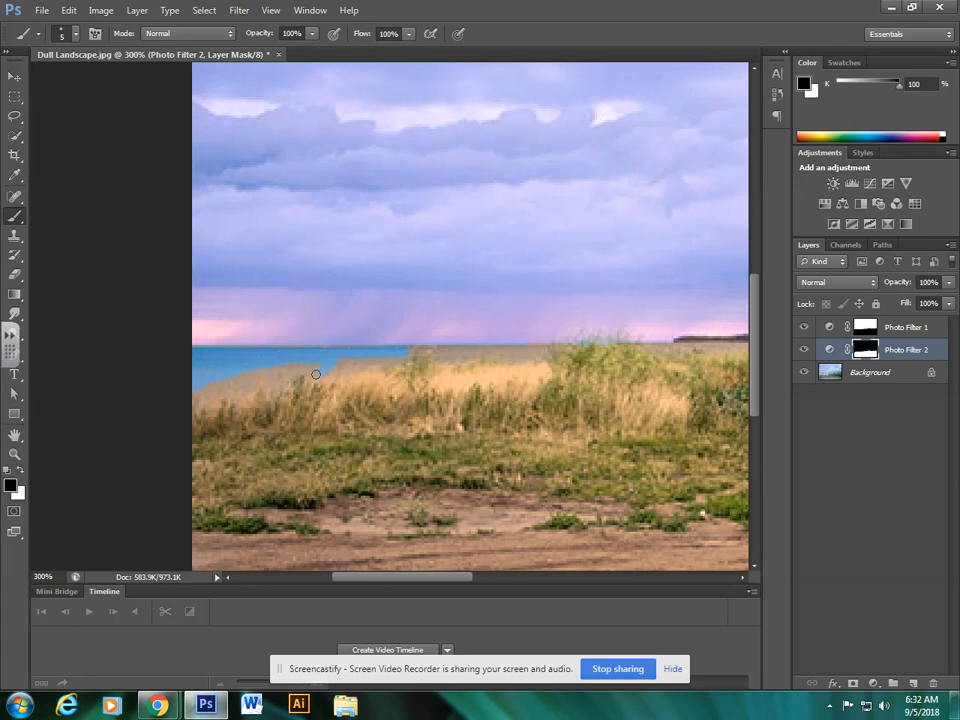
left_click_drag(316, 374, 248, 388)
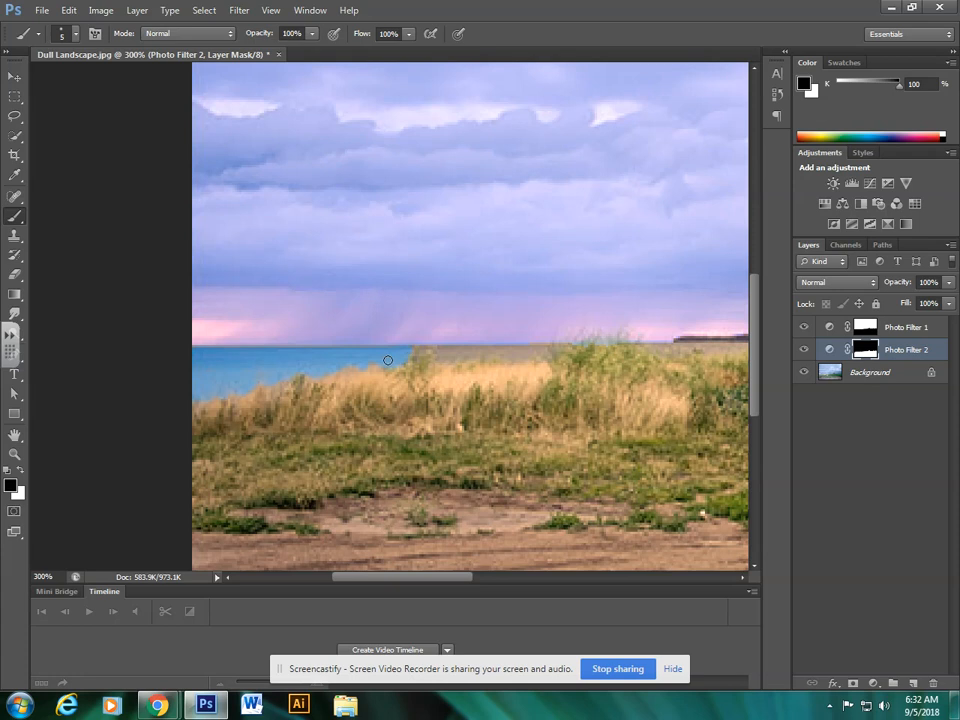
Step: Paint black on the warming filter's mask along the remaining water strip behind the grass, reducing the brush to 1 px for fine edges
key("bracketleft")
key("bracketleft")
key("bracketleft")
key("bracketleft")
key("bracketright")
key("bracketright")
key("bracketright")
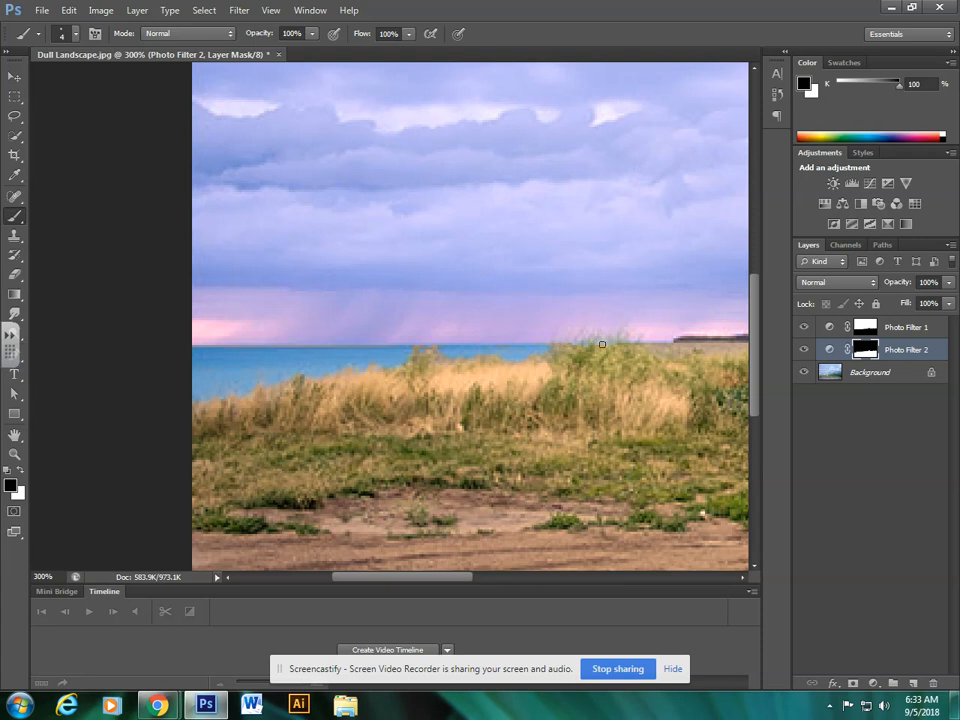
key("bracketleft")
key("bracketleft")
key("bracketleft")
mouse_move(562, 345)
left_mouse_down()
mouse_move(548, 357)
mouse_move(489, 358)
left_mouse_up()
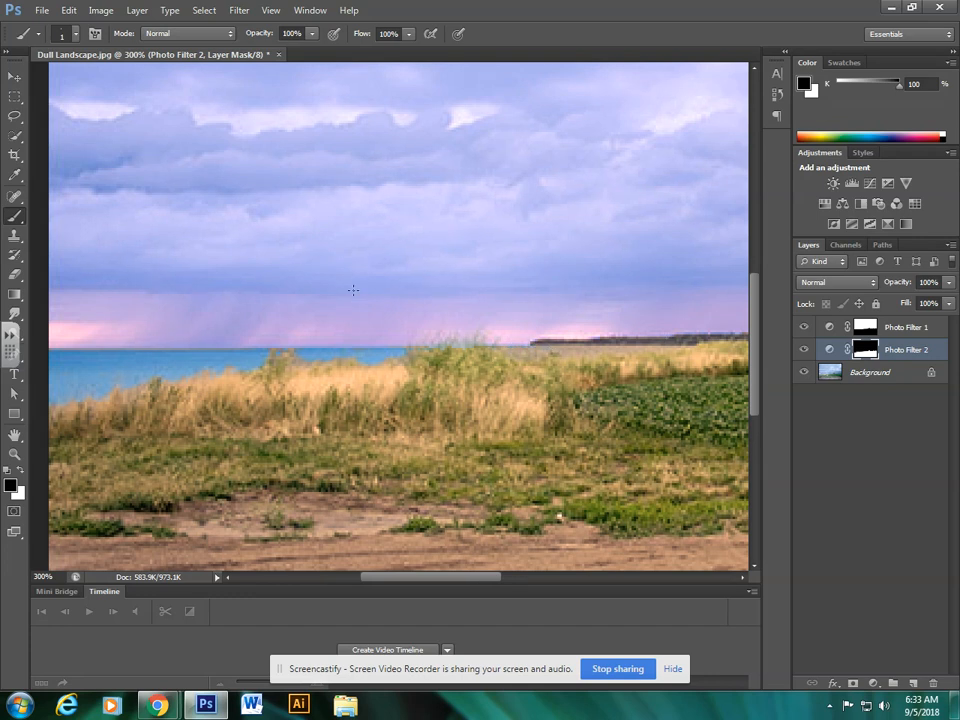
left_click_drag(238, 349, 422, 313)
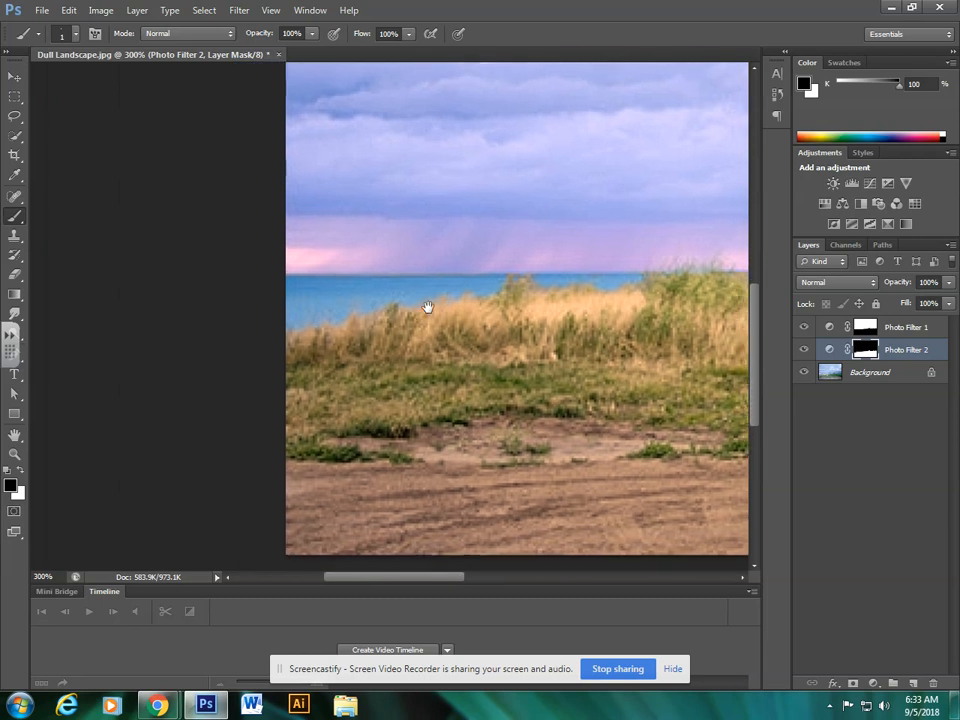
Step: Add a Brightness/Contrast adjustment layer directly above Photo Filter 2 and raise its contrast to 51
key("ctrl+minus")
key("ctrl+minus")
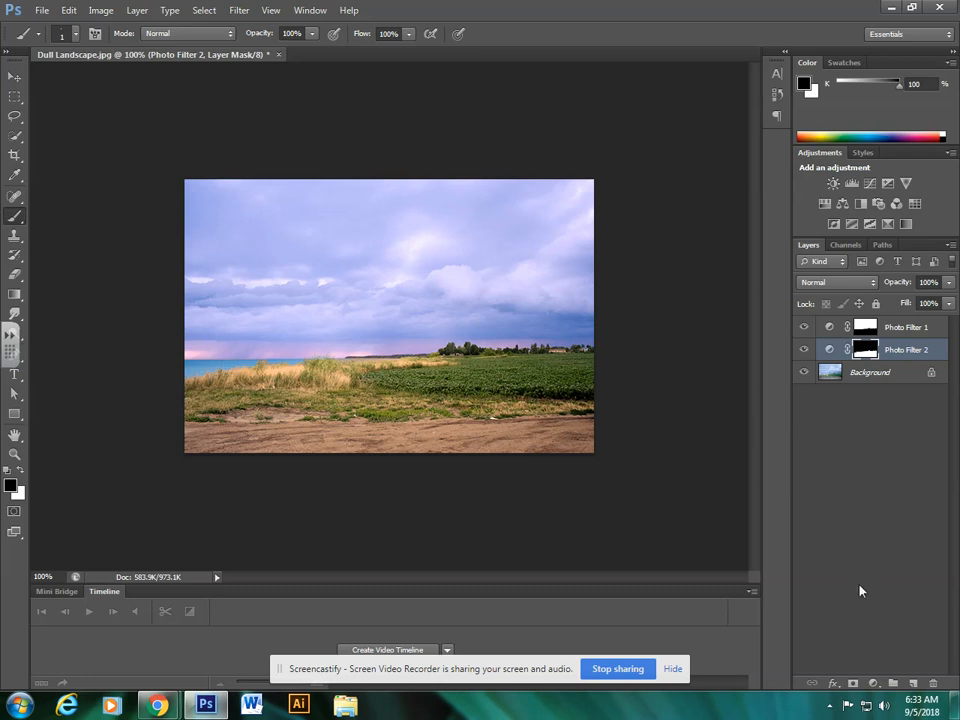
left_click(873, 686)
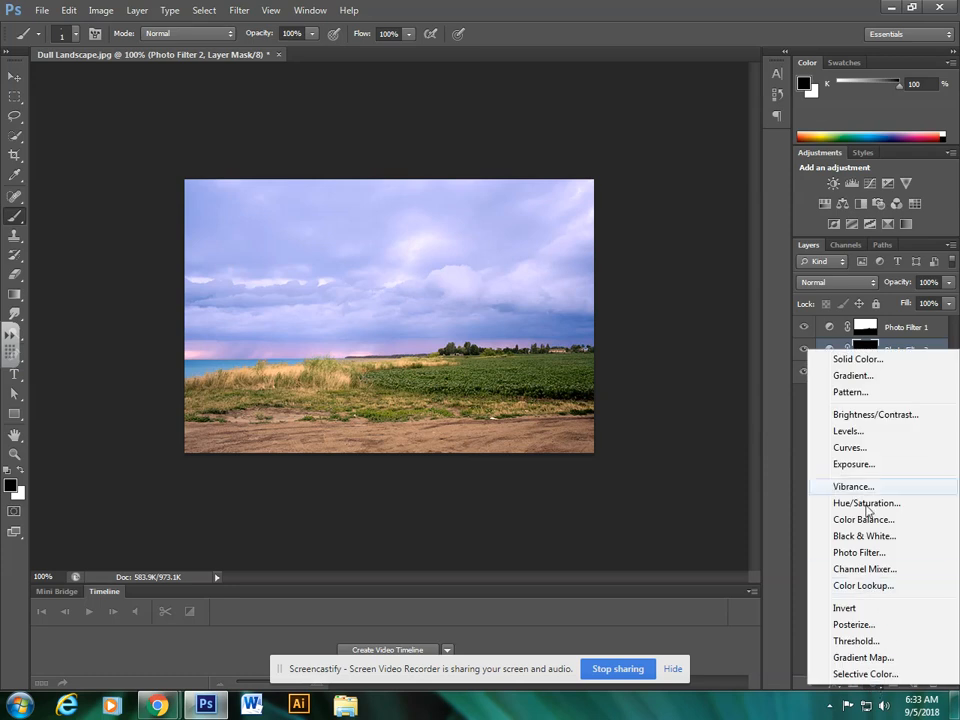
left_click(884, 418)
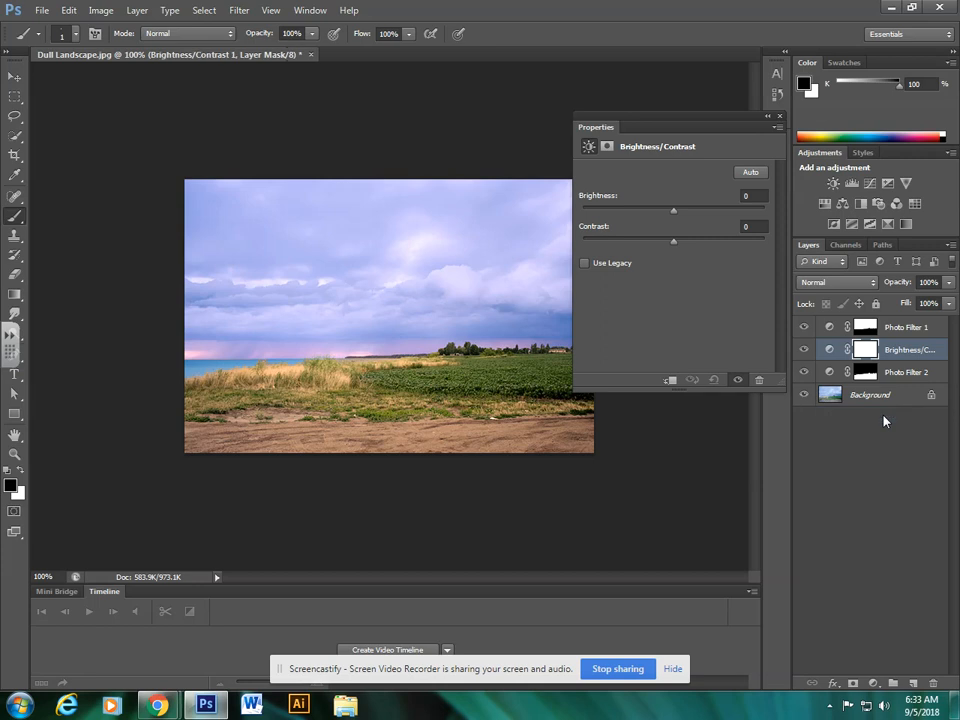
left_click(673, 242)
left_click_drag(673, 243, 721, 242)
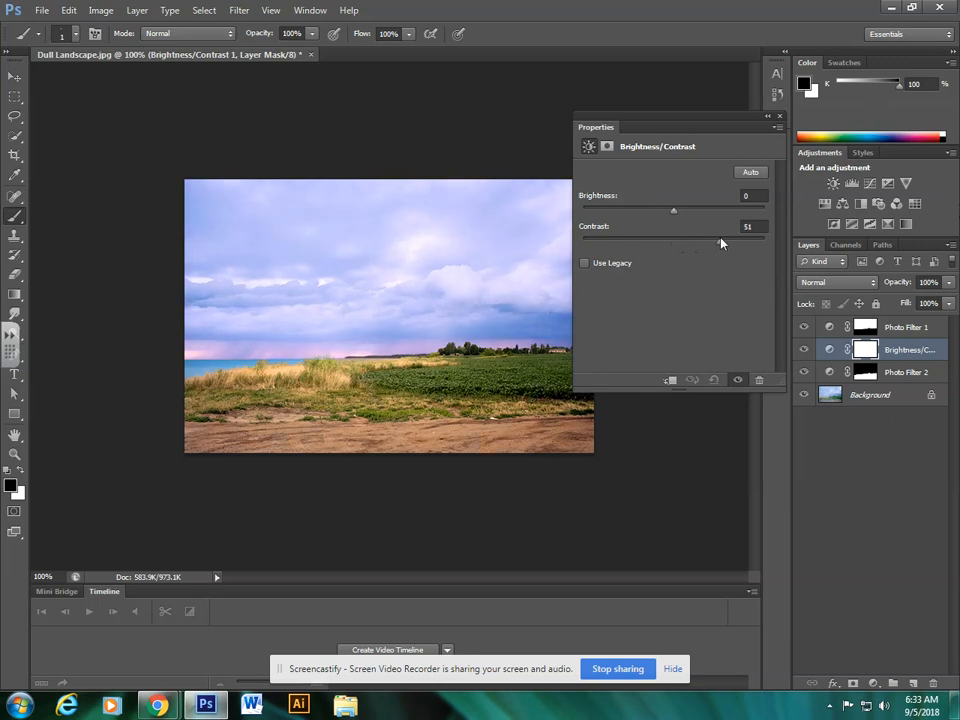
left_click(777, 116)
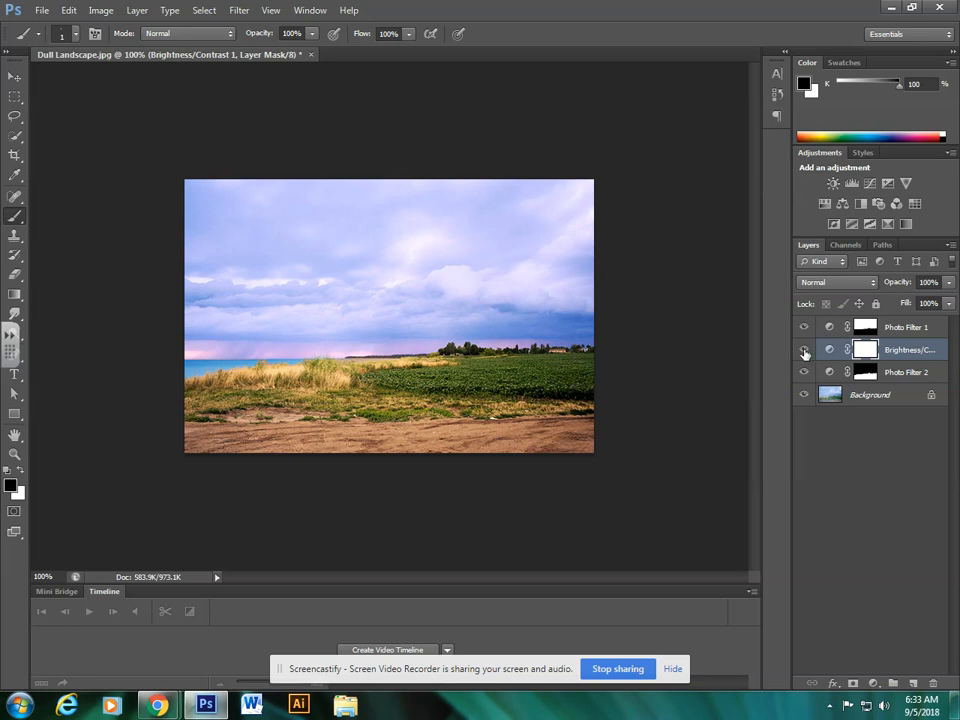
Step: Toggle the Brightness/Contrast layer's visibility to compare the landscape with and without the contrast boost
left_click(804, 349)
left_click(804, 350)
left_click(804, 350)
left_click(804, 350)
left_click(804, 350)
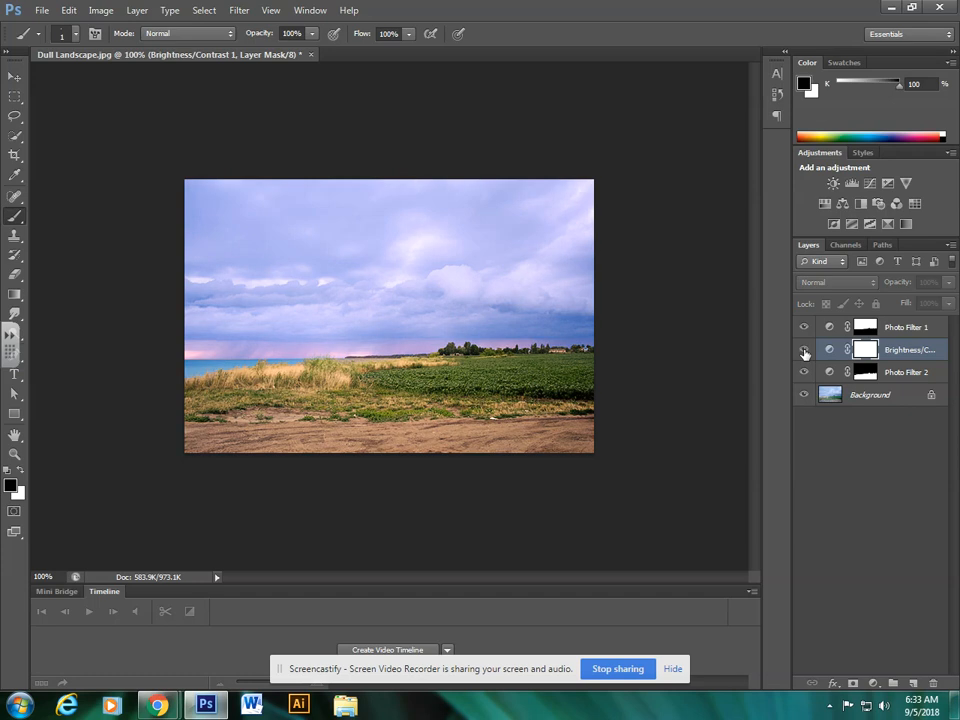
left_click(804, 350)
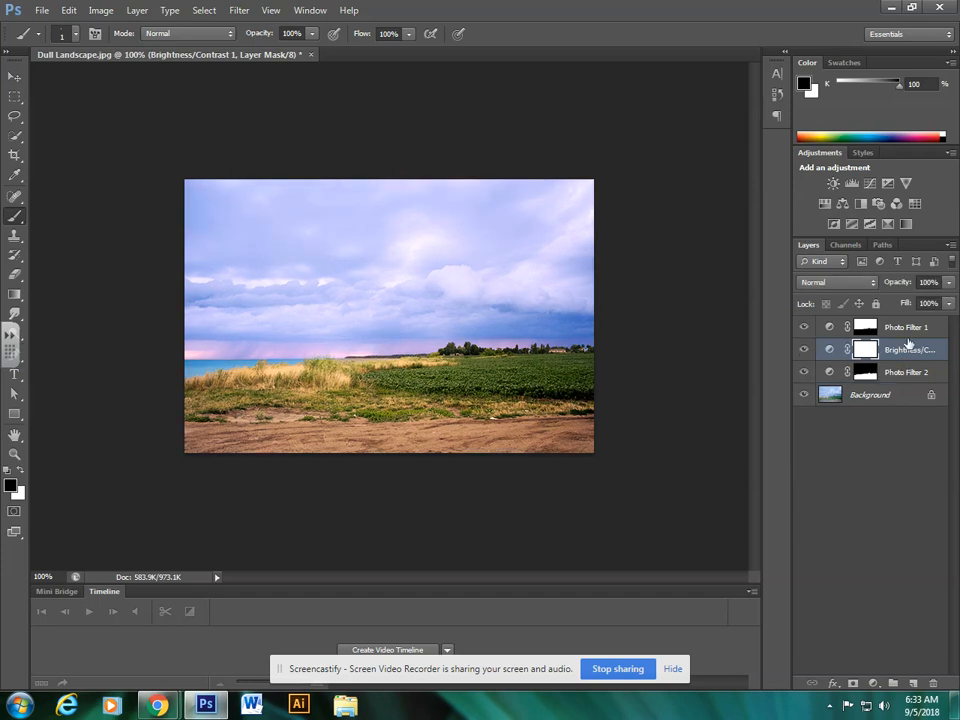